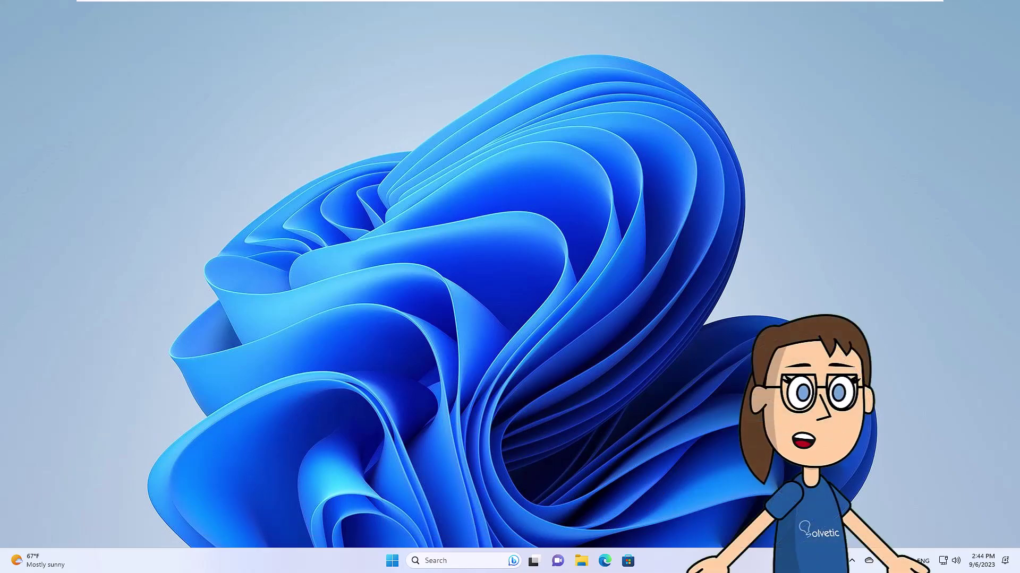
Search 'system' and open View advanced system settings to reach System Properties.
{"action": "left_click", "coordinate": [471, 568]}
{"action": "type", "text": "tem"}
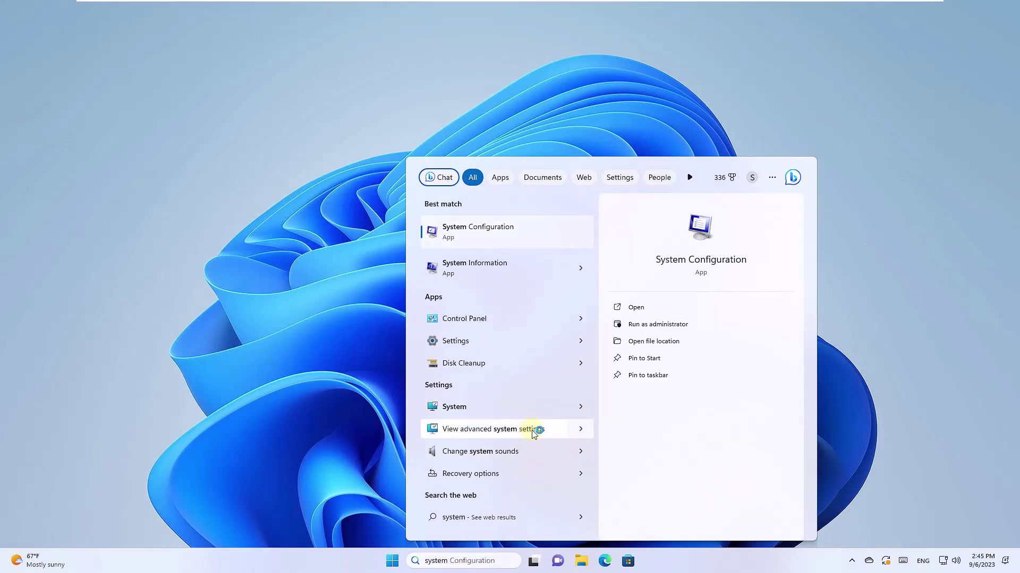
{"action": "left_click", "coordinate": [532, 431]}
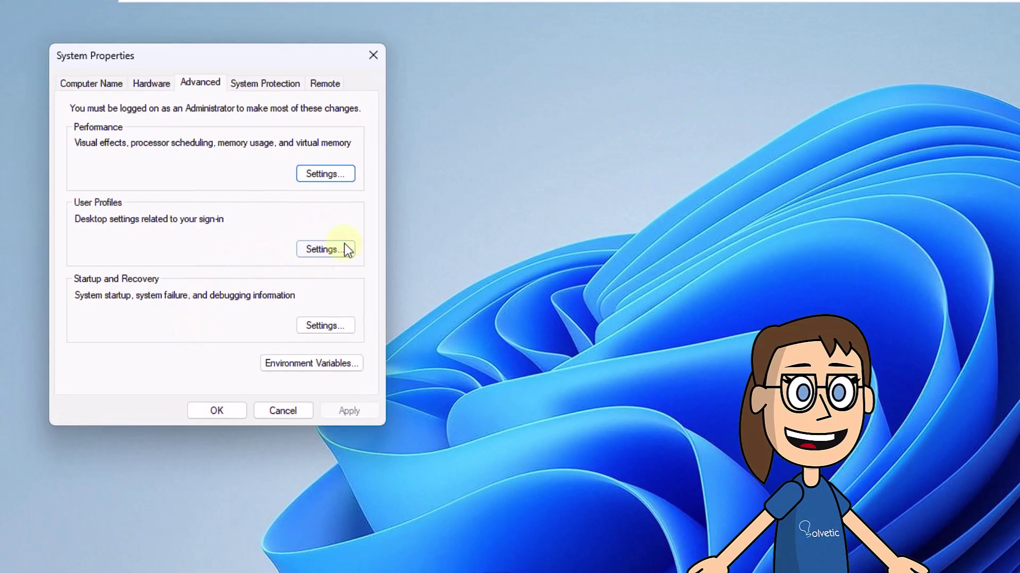
Delete the SolveticPC\solvetic1 profile from User Profiles, confirm, and close System Properties.
{"action": "left_click", "coordinate": [323, 249]}
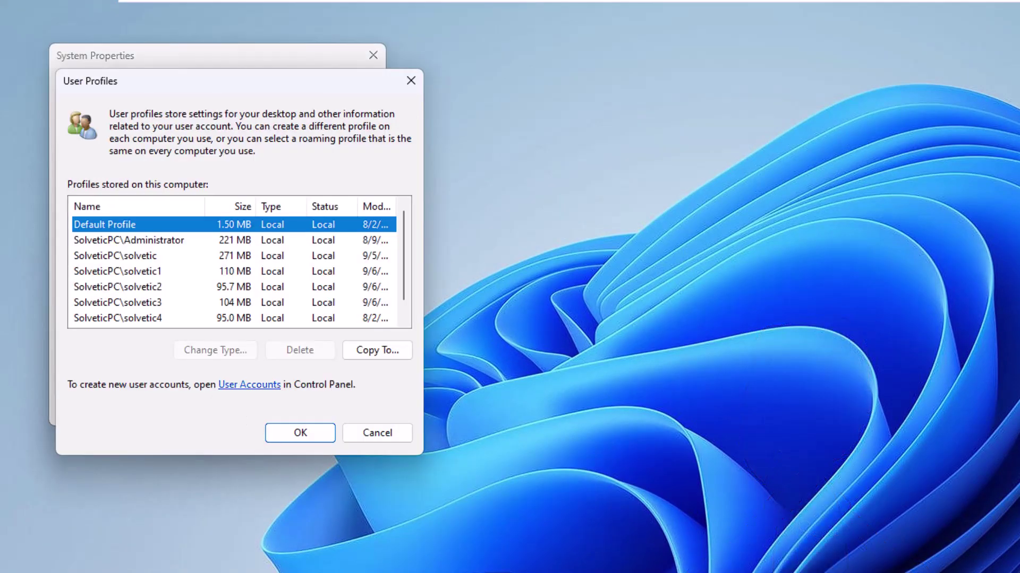
{"action": "left_click", "coordinate": [190, 273]}
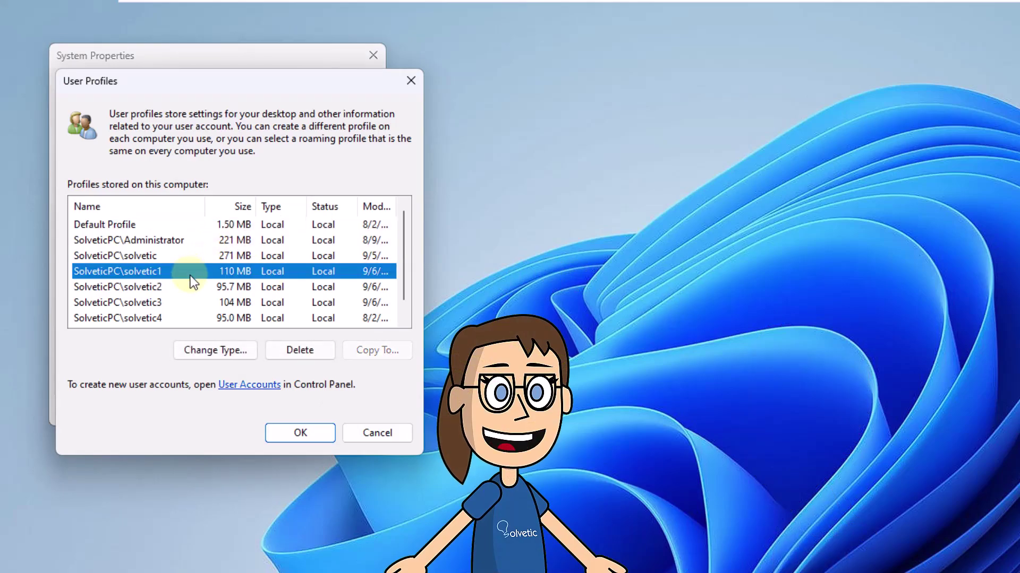
{"action": "left_click", "coordinate": [297, 357]}
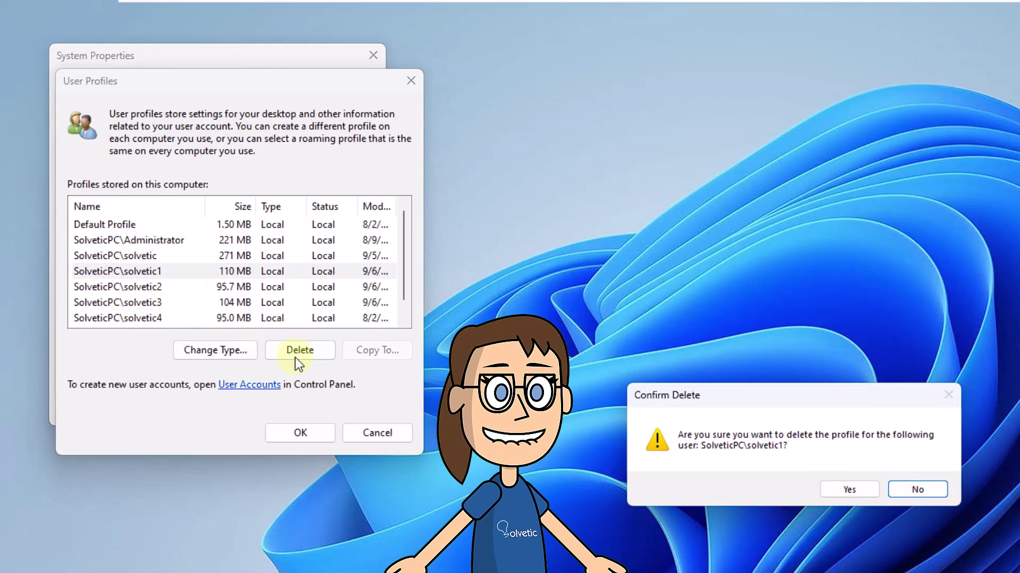
{"action": "left_click", "coordinate": [839, 489]}
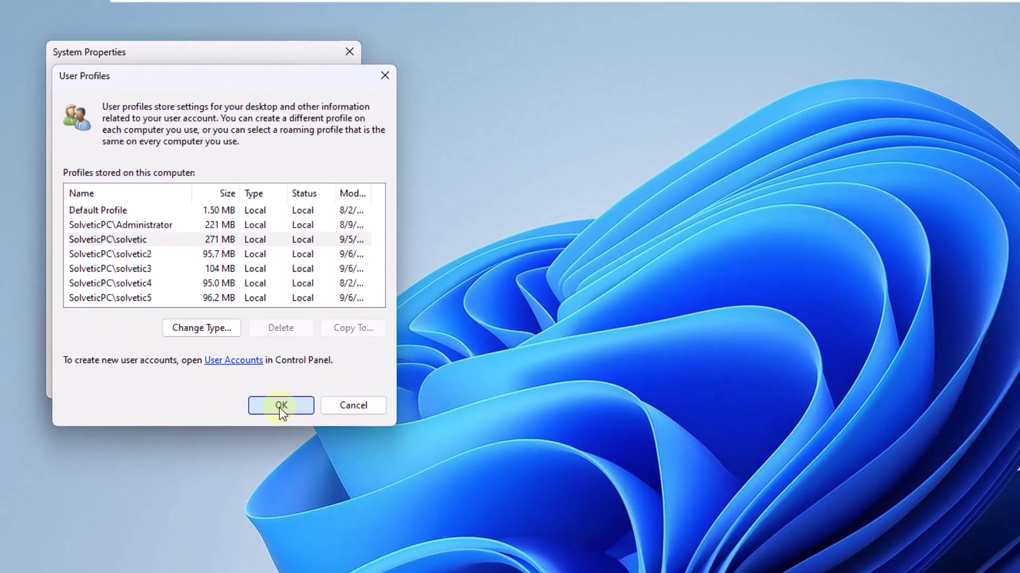
{"action": "left_click", "coordinate": [285, 431]}
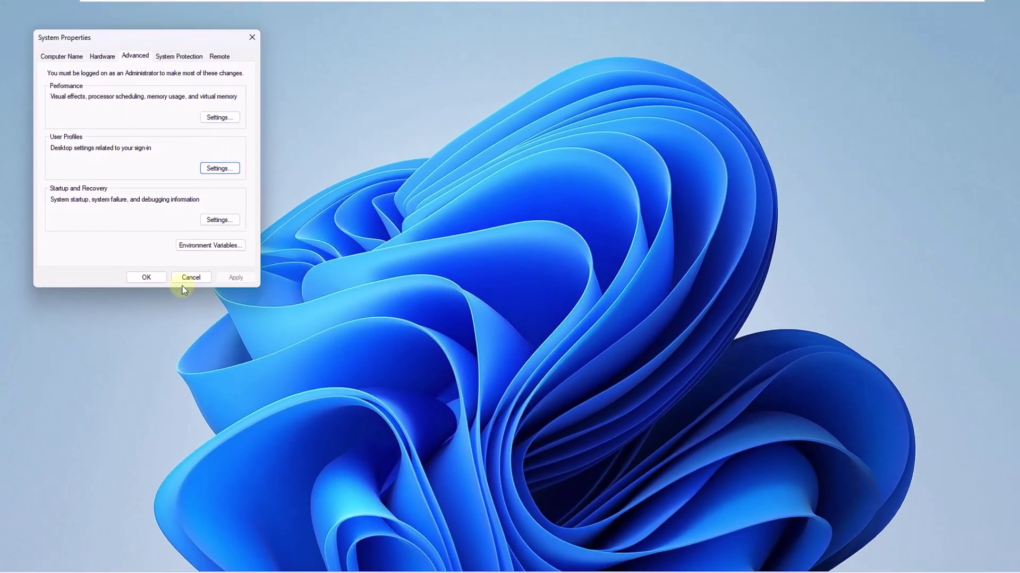
{"action": "left_click", "coordinate": [142, 263]}
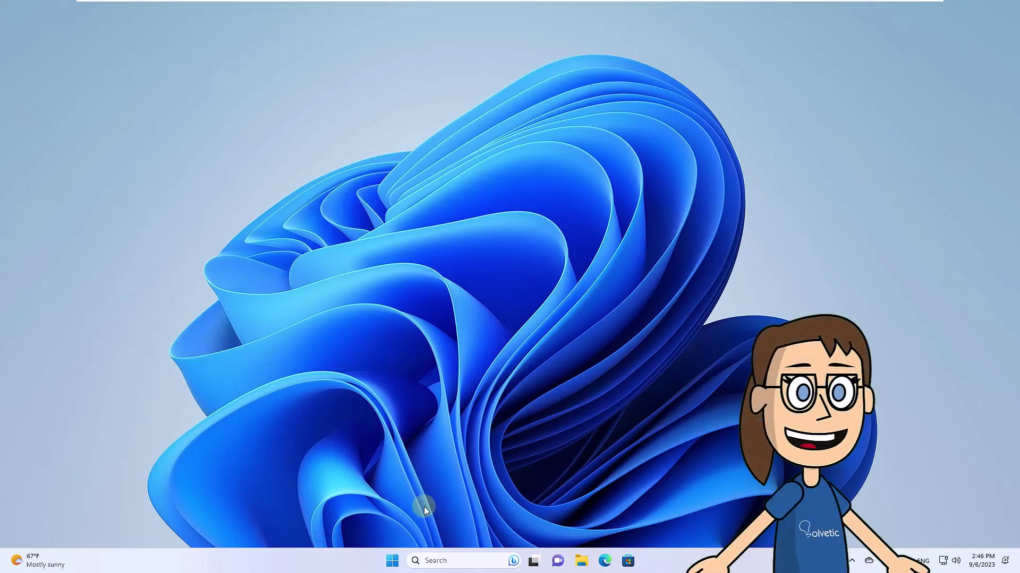
Search 'regedit' and launch Registry Editor from the best match.
{"action": "left_click", "coordinate": [453, 562]}
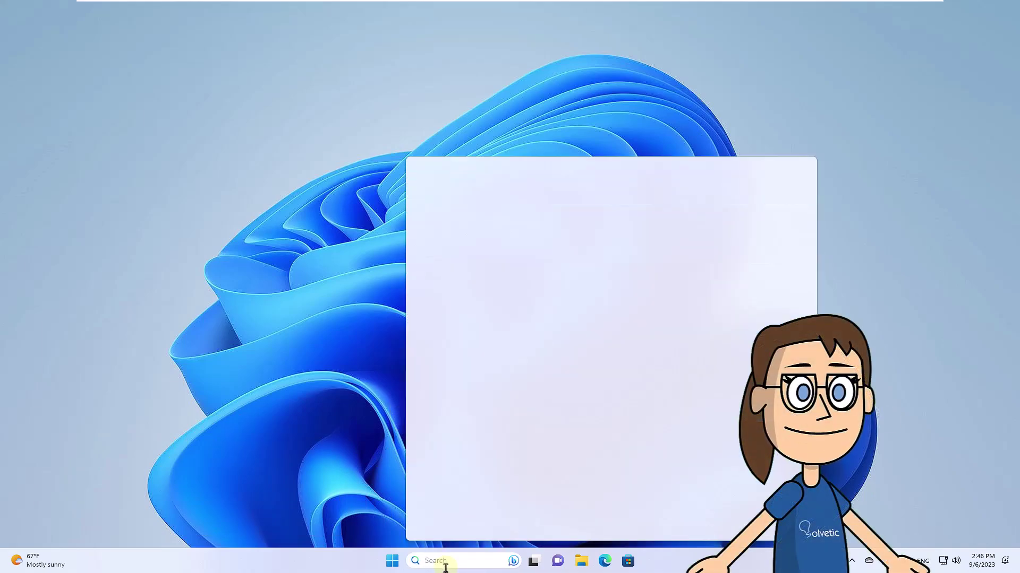
{"action": "type", "text": "regedit"}
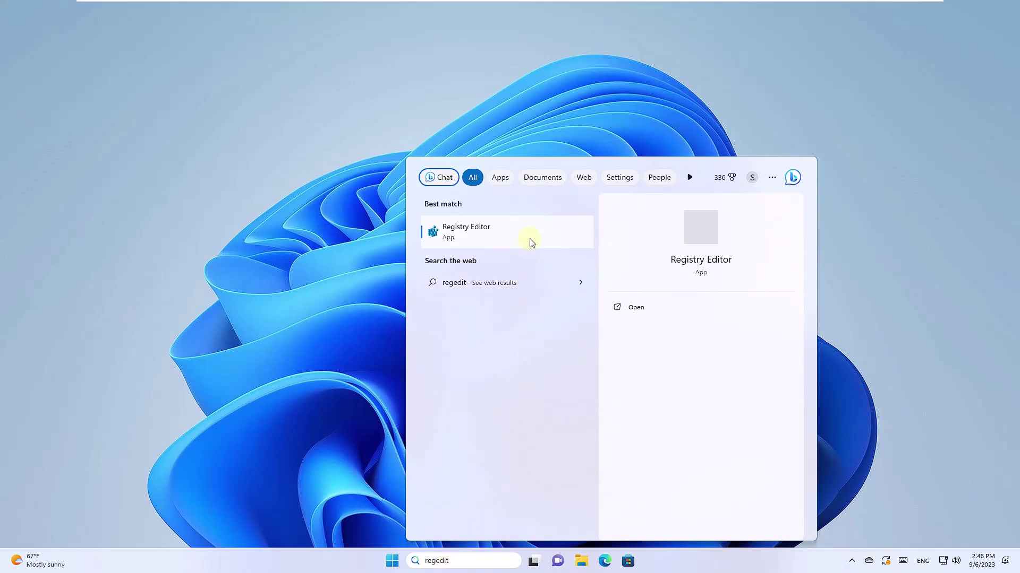
{"action": "left_click", "coordinate": [531, 240]}
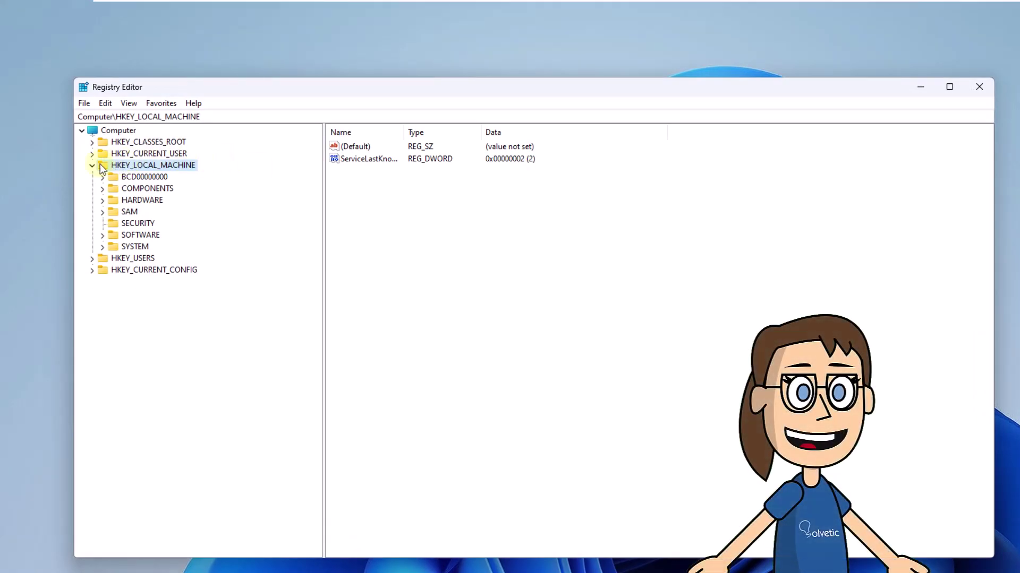
Expand HKEY_LOCAL_MACHINE\SOFTWARE\Microsoft\Windows NT\CurrentVersion\ProfileList to show the profile subkeys.
{"action": "left_click", "coordinate": [93, 165]}
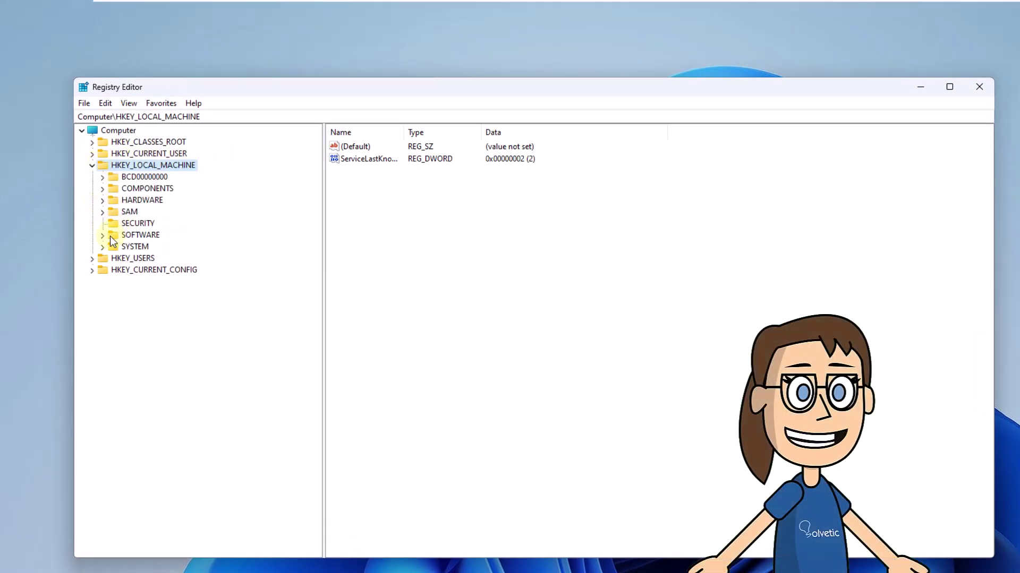
{"action": "left_click", "coordinate": [103, 235]}
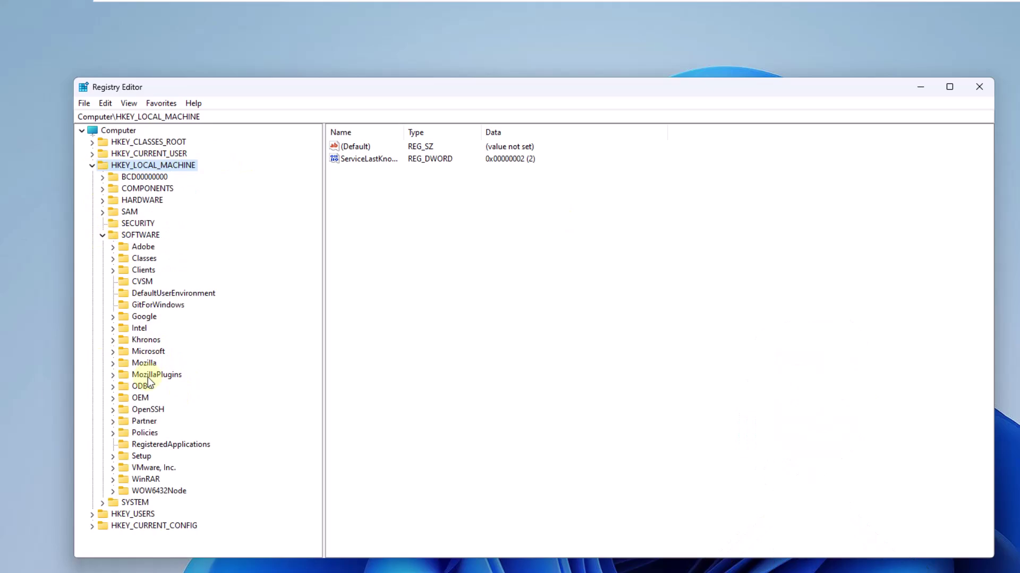
{"action": "left_click", "coordinate": [112, 351]}
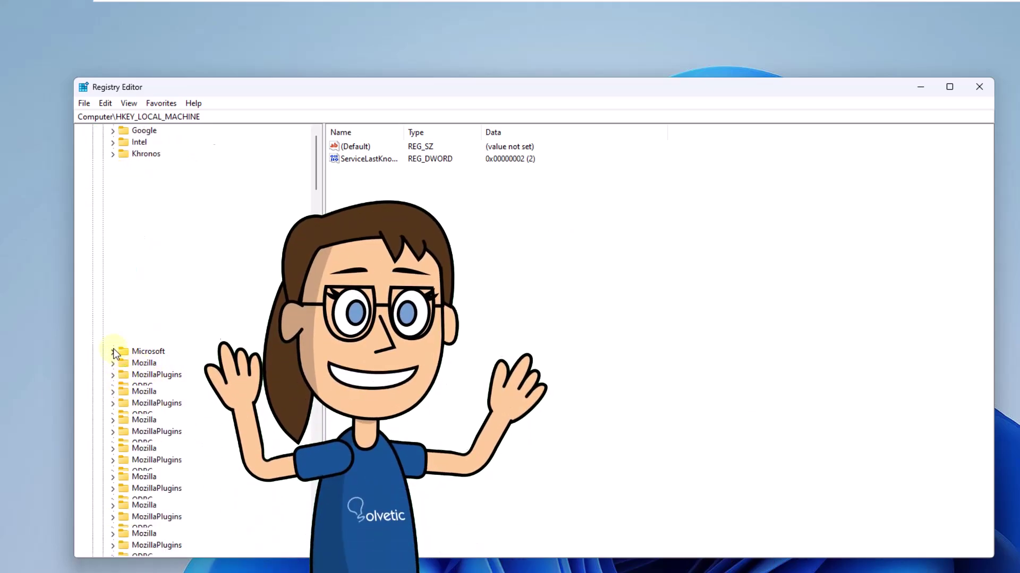
{"action": "scroll", "coordinate": [171, 377], "scroll_direction": "down", "scroll_amount": 8}
{"action": "scroll", "coordinate": [172, 377], "scroll_direction": "down", "scroll_amount": 8}
{"action": "scroll", "coordinate": [171, 377], "scroll_direction": "down", "scroll_amount": 8}
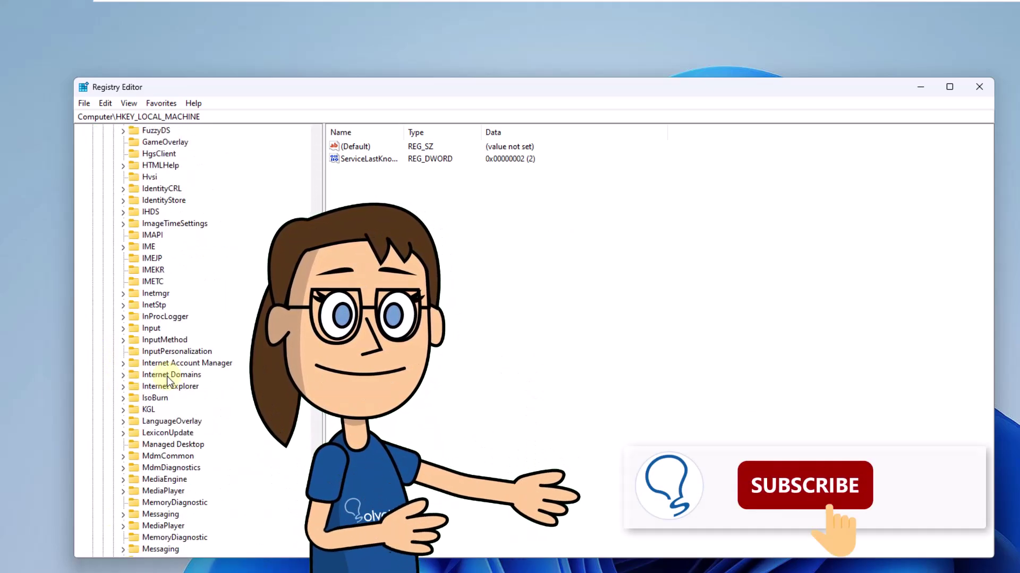
{"action": "scroll", "coordinate": [167, 376], "scroll_direction": "down", "scroll_amount": 8}
{"action": "scroll", "coordinate": [159, 367], "scroll_direction": "down", "scroll_amount": 8}
{"action": "scroll", "coordinate": [163, 378], "scroll_direction": "down", "scroll_amount": 10}
{"action": "scroll", "coordinate": [169, 390], "scroll_direction": "down", "scroll_amount": 10}
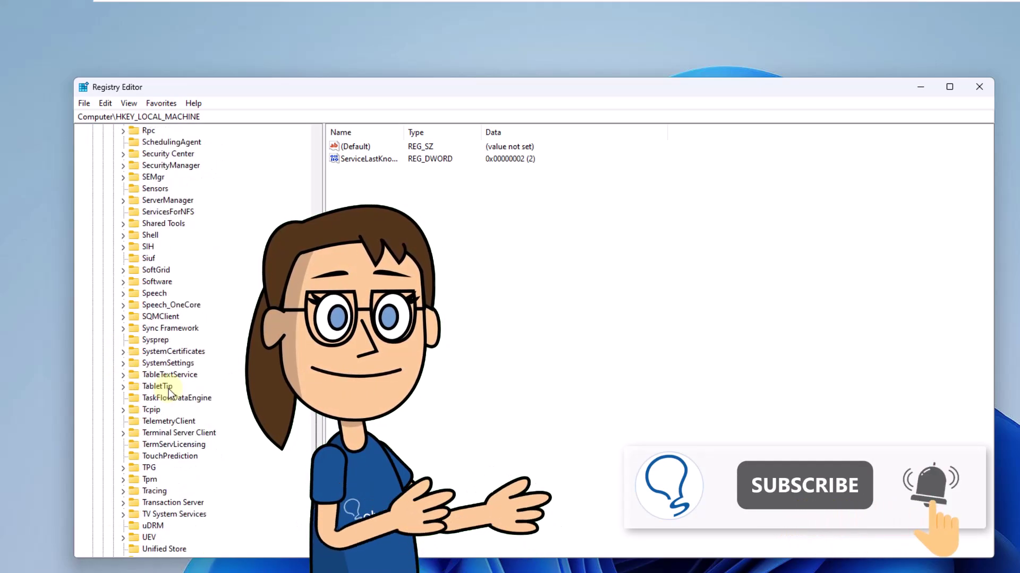
{"action": "scroll", "coordinate": [167, 389], "scroll_direction": "down", "scroll_amount": 10}
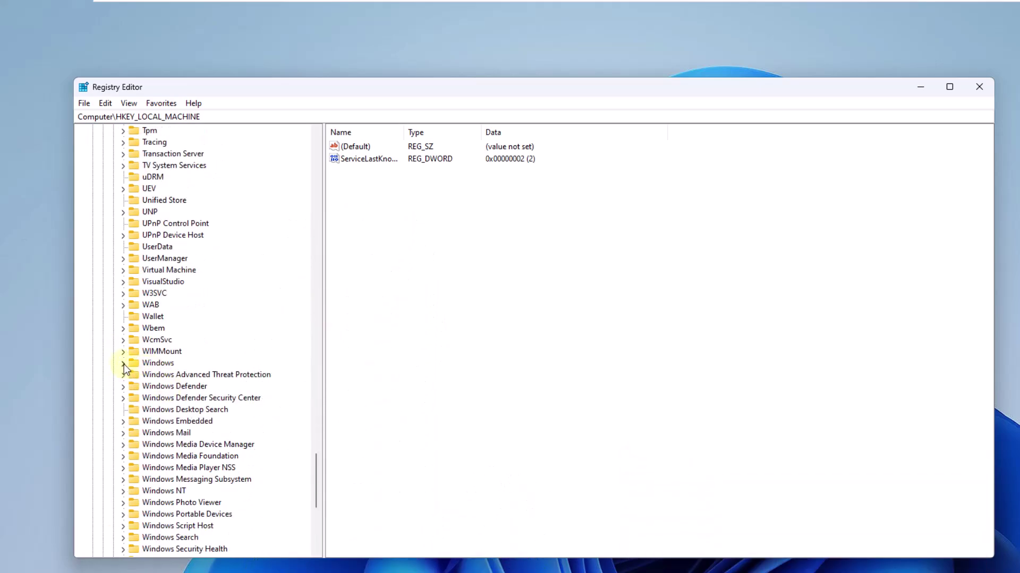
{"action": "left_click", "coordinate": [124, 364]}
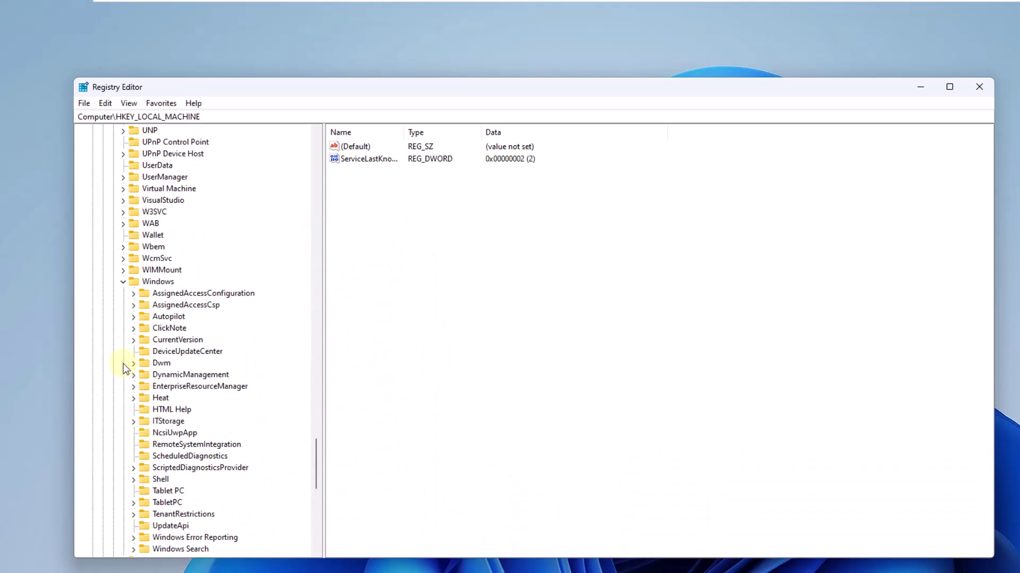
{"action": "left_click", "coordinate": [124, 281]}
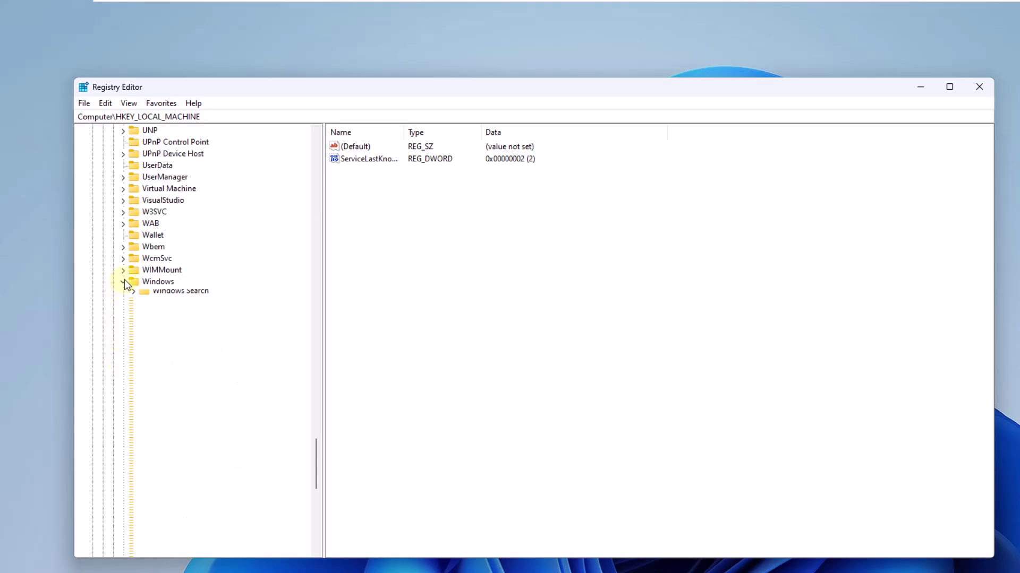
{"action": "left_click", "coordinate": [123, 409]}
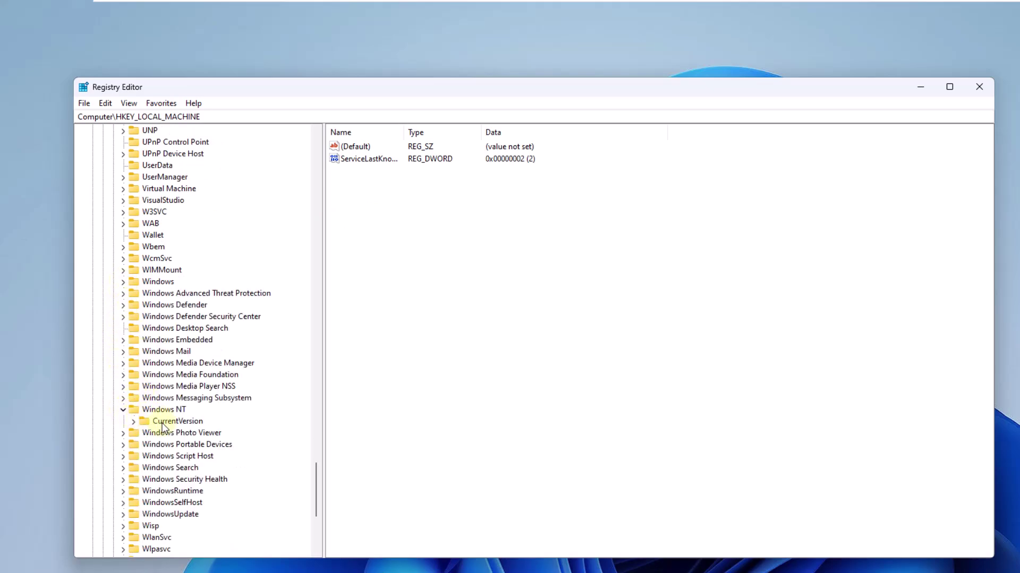
{"action": "left_click", "coordinate": [133, 422]}
{"action": "scroll", "coordinate": [196, 409], "scroll_direction": "down", "scroll_amount": 8}
{"action": "scroll", "coordinate": [196, 408], "scroll_direction": "down", "scroll_amount": 10}
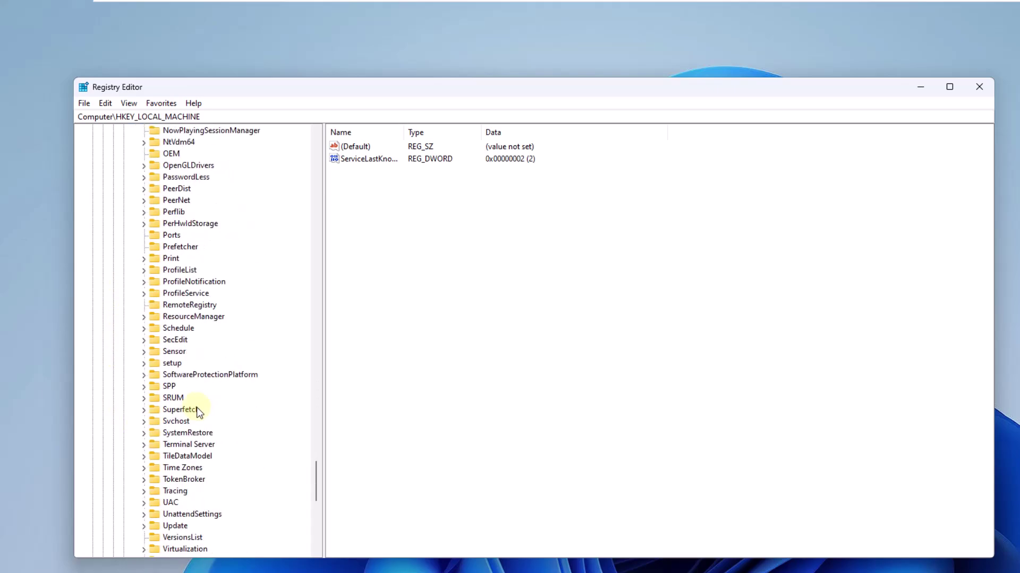
{"action": "scroll", "coordinate": [197, 407], "scroll_direction": "down", "scroll_amount": 4}
{"action": "scroll", "coordinate": [196, 397], "scroll_direction": "up", "scroll_amount": 1}
{"action": "scroll", "coordinate": [172, 250], "scroll_direction": "up", "scroll_amount": 1}
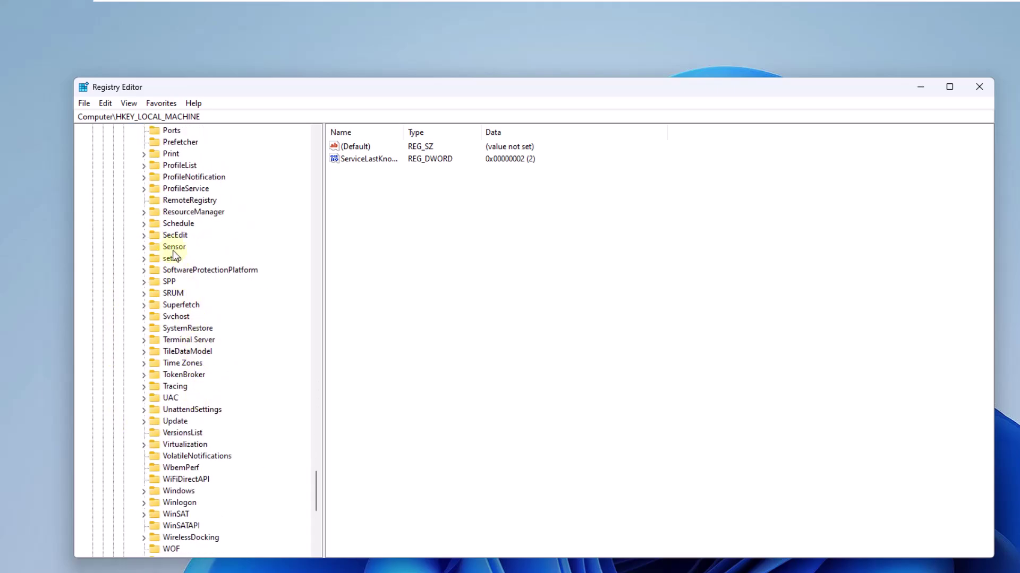
{"action": "left_click", "coordinate": [144, 165]}
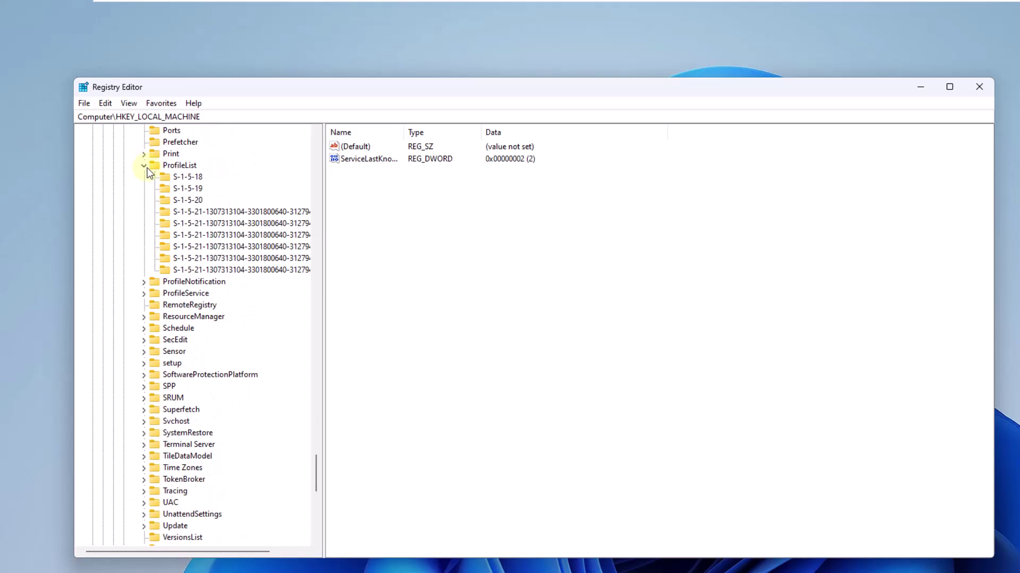
Delete the ProfileImagePath value from the solvetic2 S-1-5-21…-1004 key and return to ProfileList.
{"action": "left_click", "coordinate": [267, 270]}
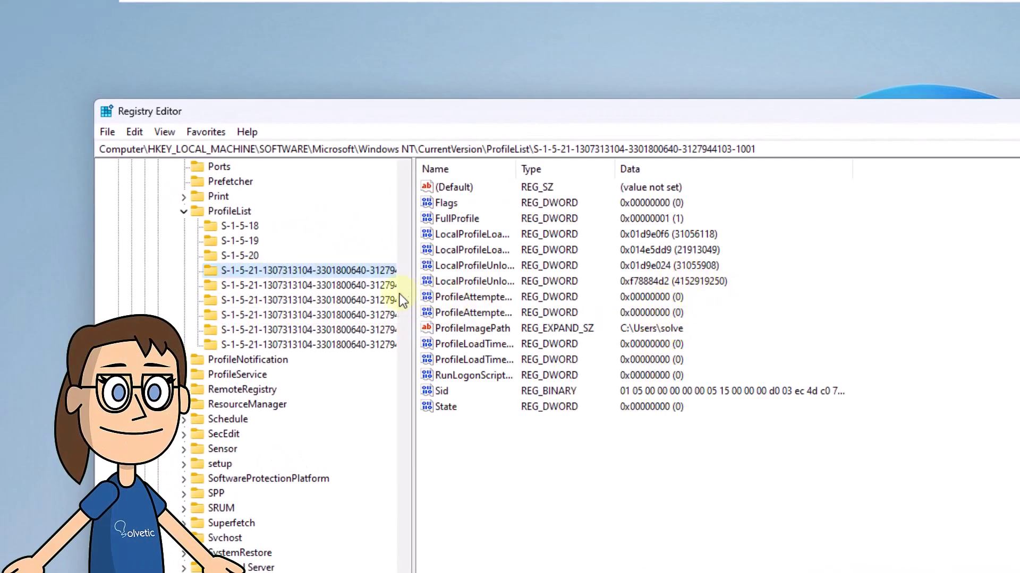
{"action": "left_click", "coordinate": [351, 286]}
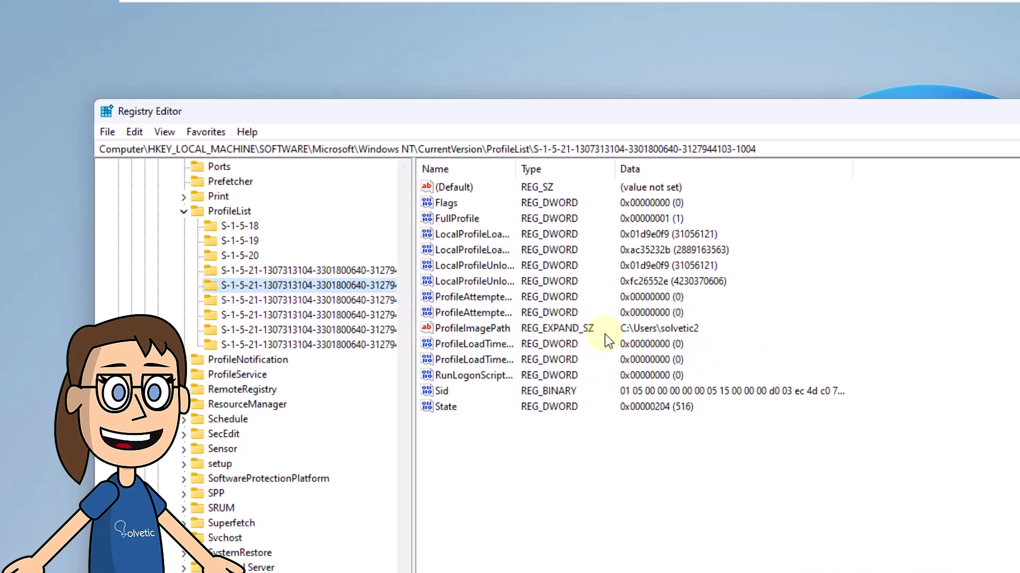
{"action": "left_click", "coordinate": [514, 326]}
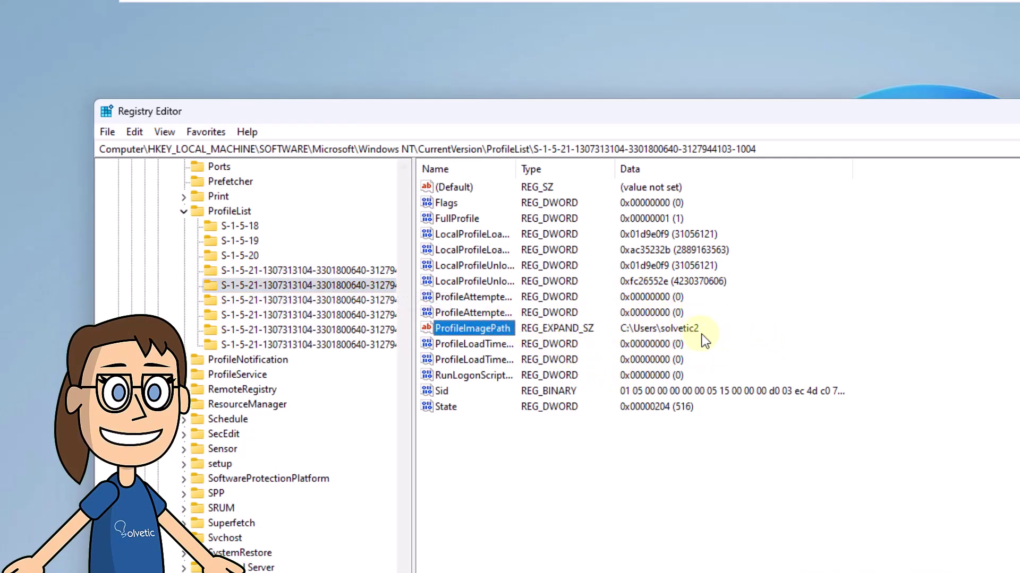
{"action": "right_click", "coordinate": [485, 327]}
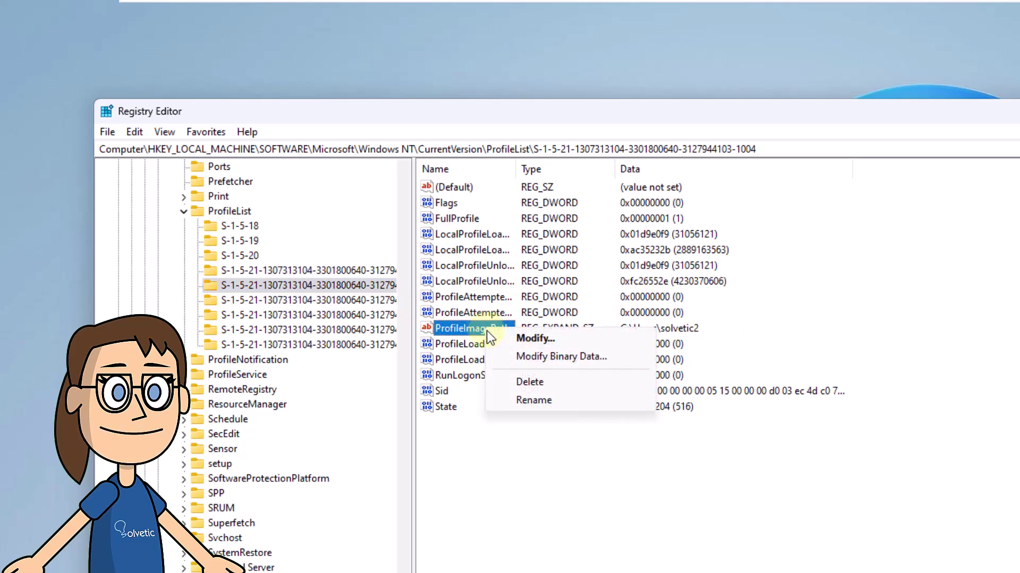
{"action": "left_click", "coordinate": [525, 381]}
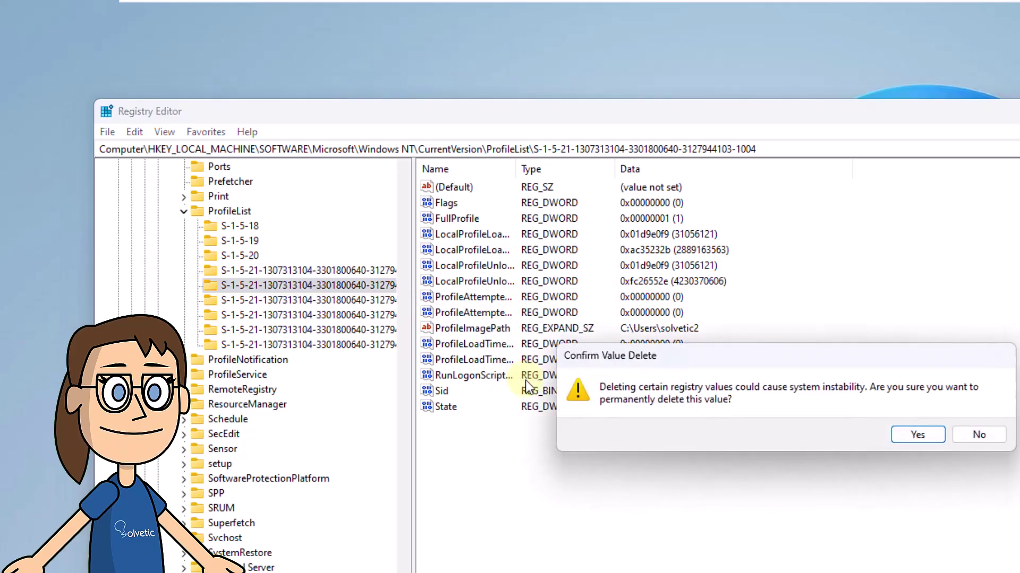
{"action": "left_click", "coordinate": [918, 435]}
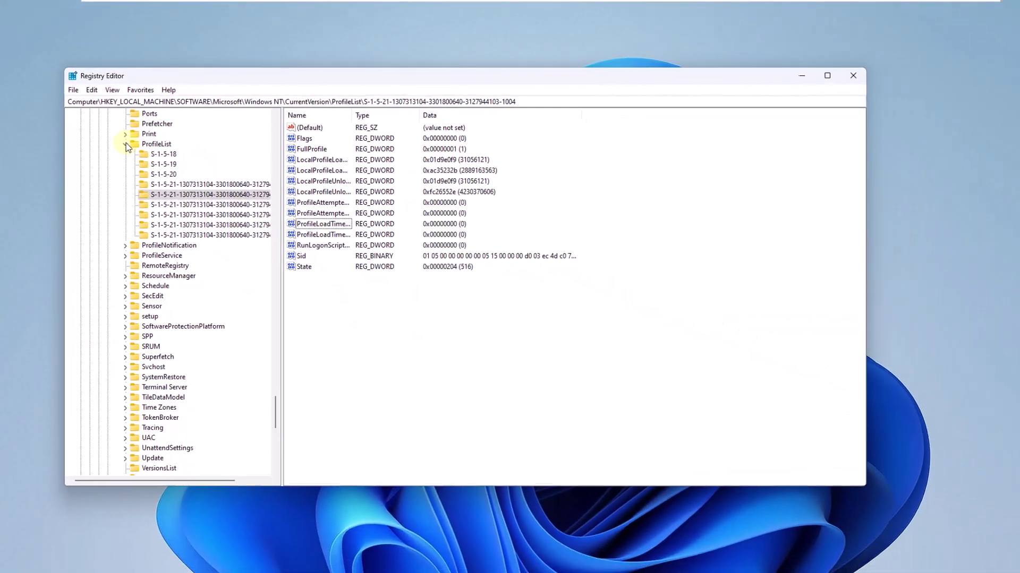
{"action": "left_click", "coordinate": [146, 137]}
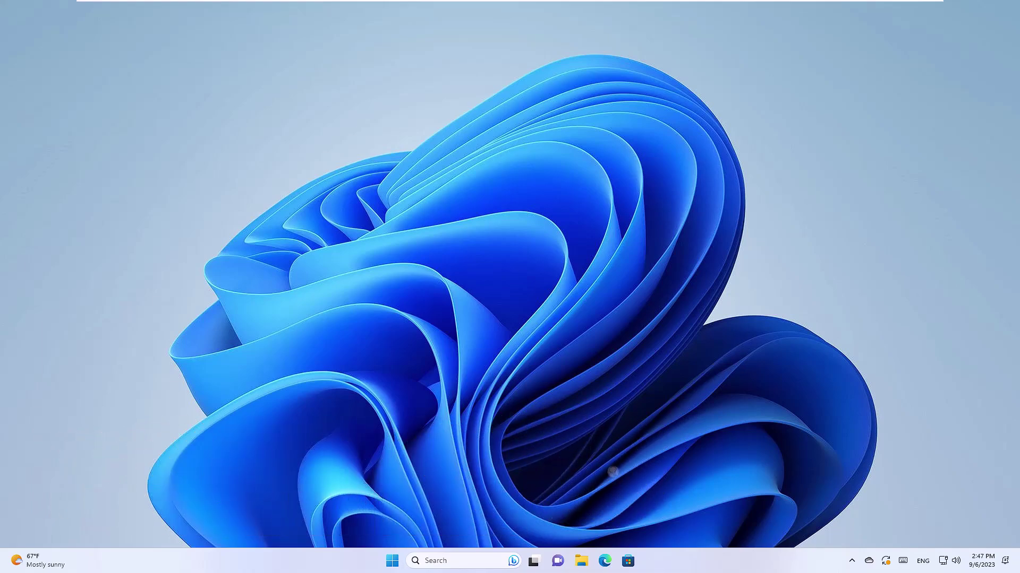
Open Settings from the Start menu, landing on the Accounts page.
{"action": "left_click", "coordinate": [392, 560]}
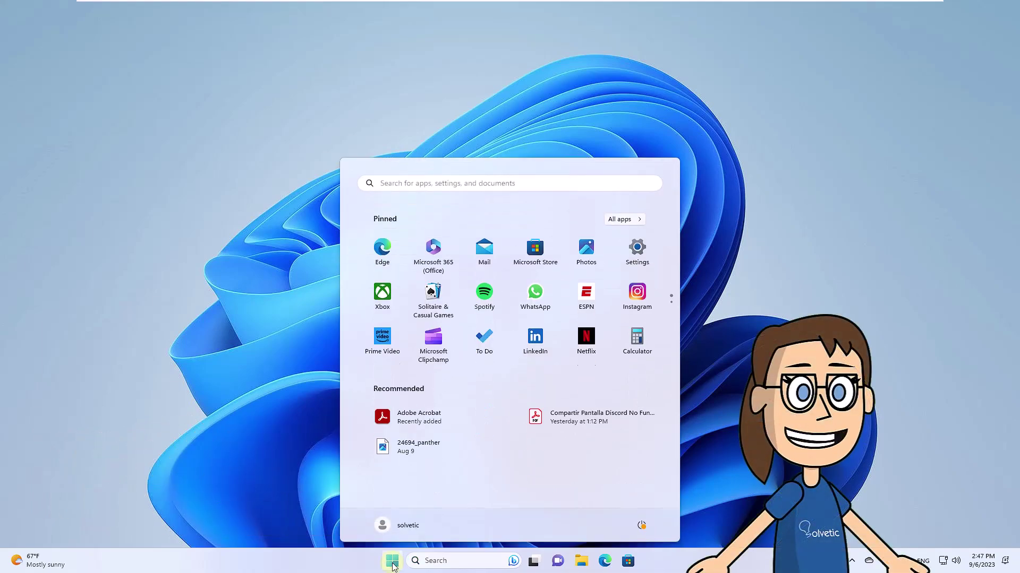
{"action": "left_click", "coordinate": [639, 262]}
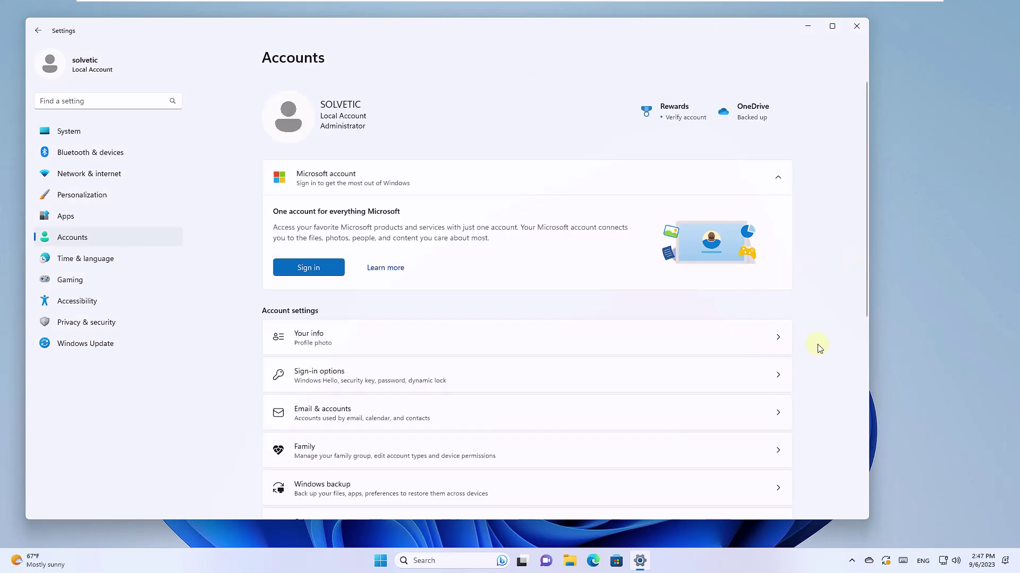
{"action": "scroll", "coordinate": [818, 348], "scroll_direction": "down", "scroll_amount": 3}
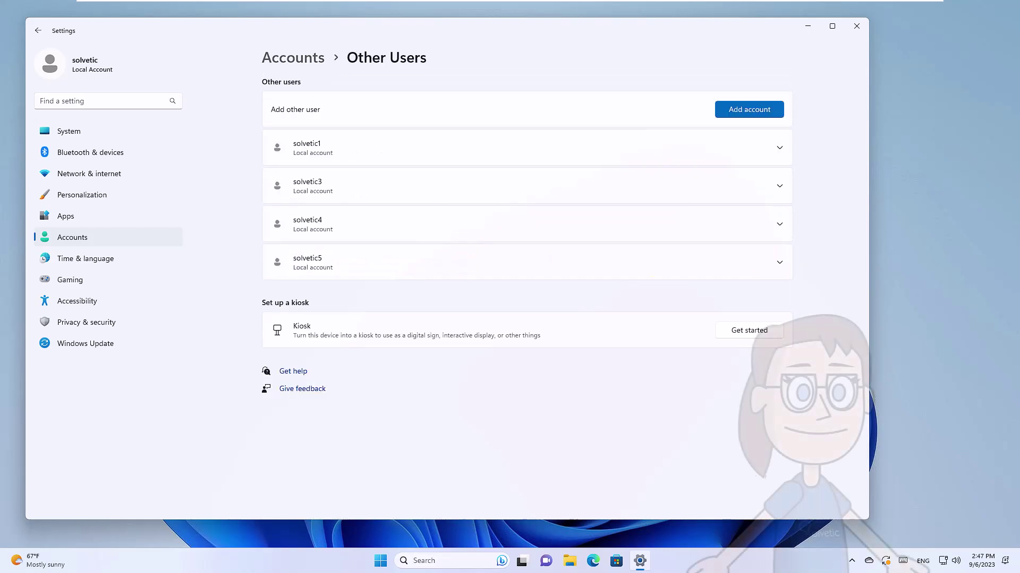
Remove the solvetic3 account with its data from Other users and close Settings.
{"action": "left_click", "coordinate": [758, 186]}
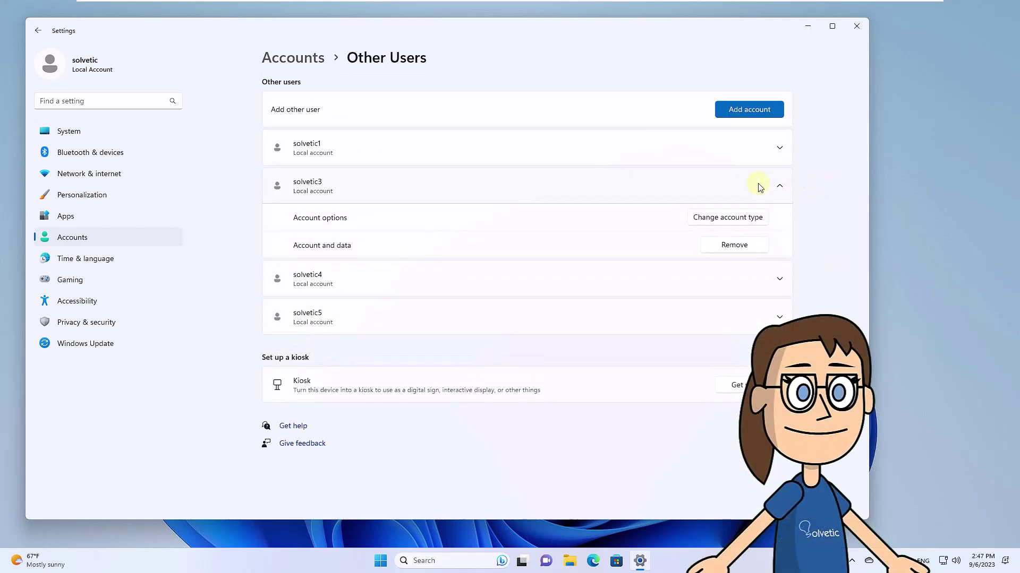
{"action": "left_click", "coordinate": [732, 248]}
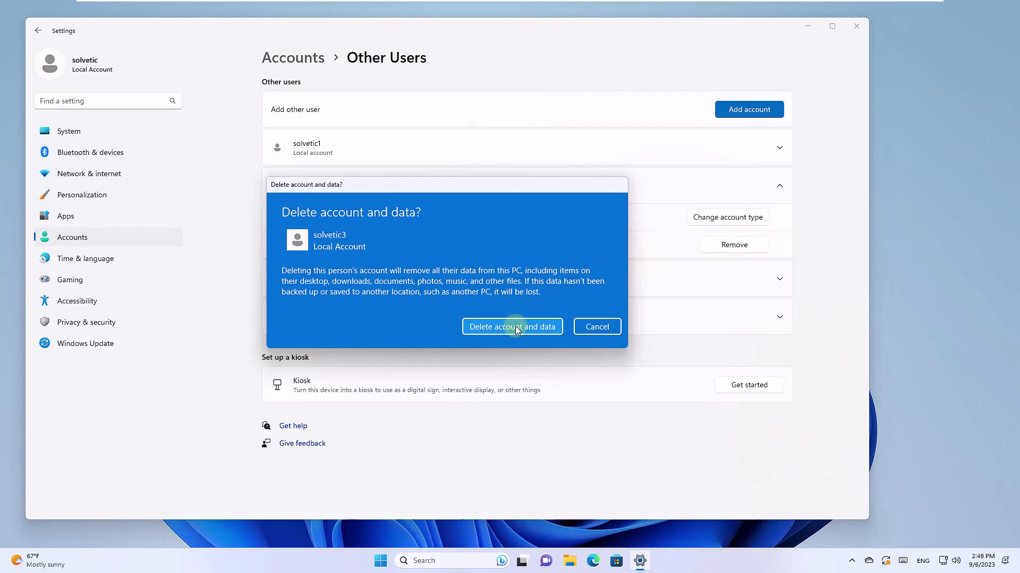
{"action": "left_click", "coordinate": [515, 326]}
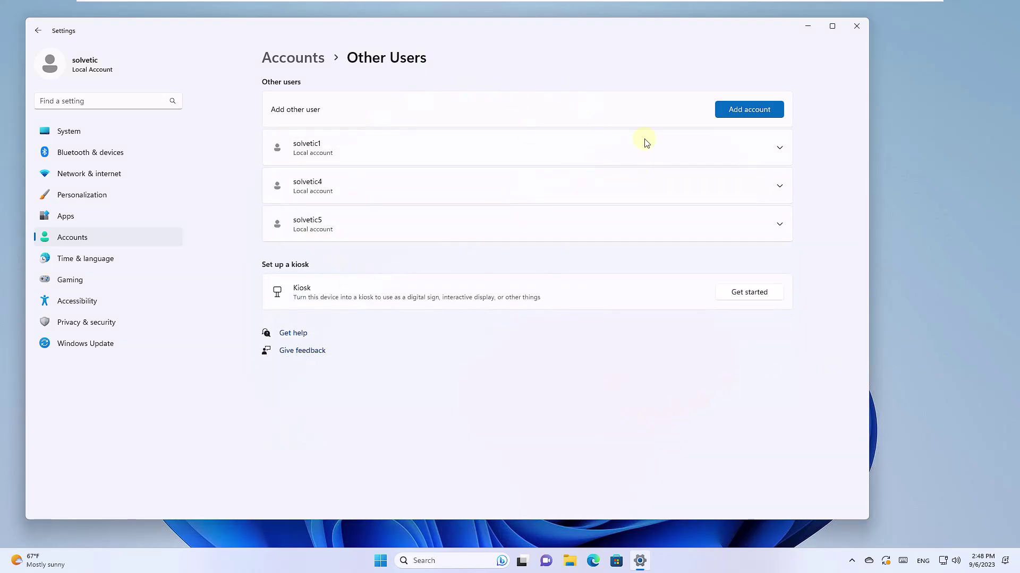
{"action": "left_click", "coordinate": [856, 24]}
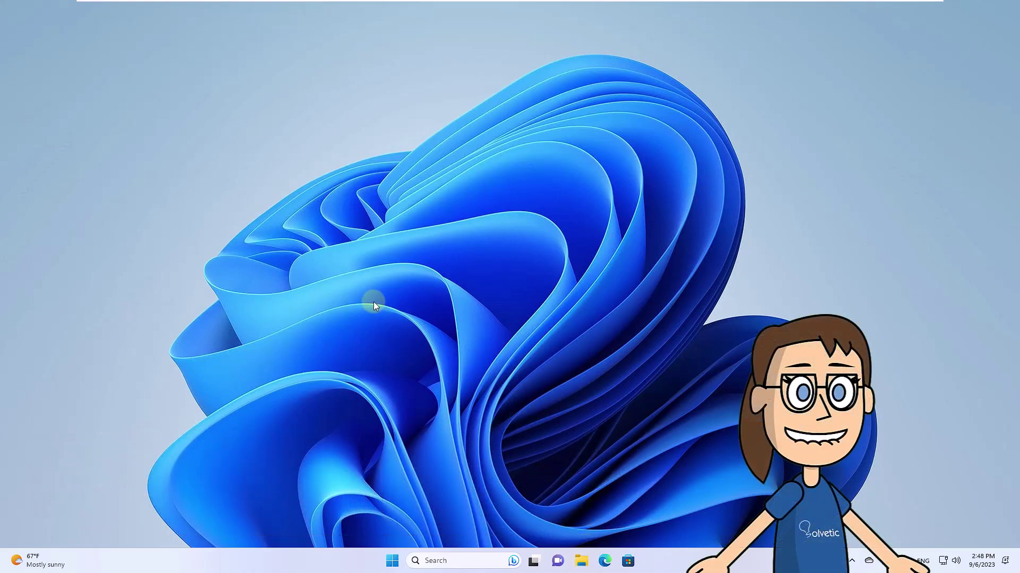
Open File Explorer on This PC with Win+E.
{"action": "key", "text": "super+e"}
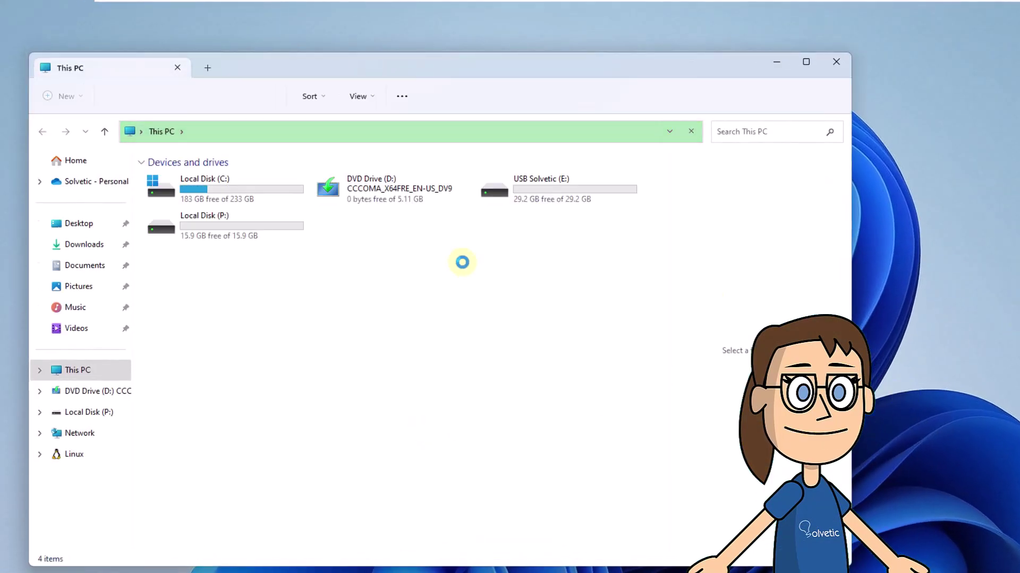
Open C:\Users, delete the solvetic4 folder and retry after the Folder In Use warning.
{"action": "left_click", "coordinate": [240, 188]}
{"action": "double_click", "coordinate": [239, 189]}
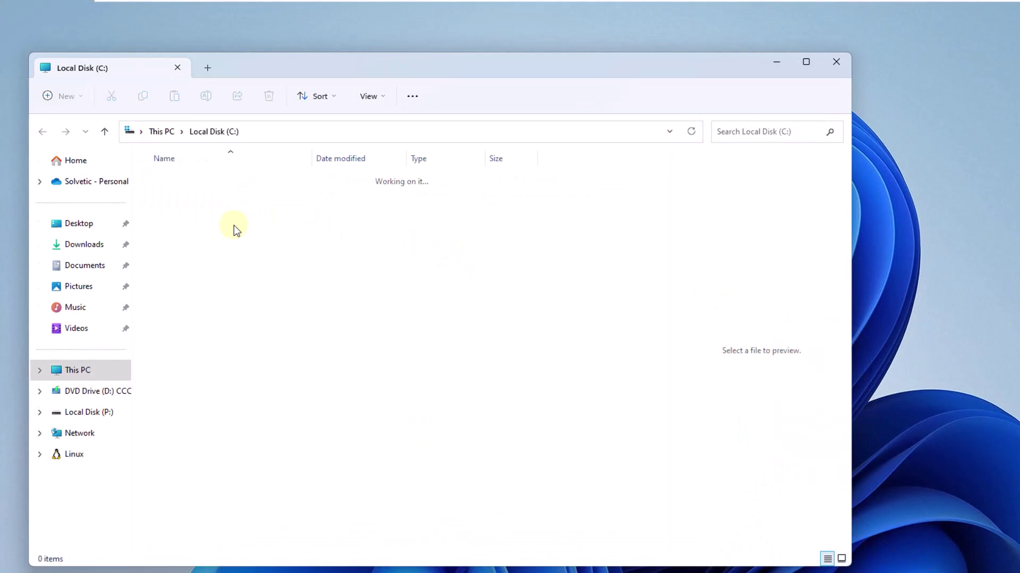
{"action": "double_click", "coordinate": [220, 403]}
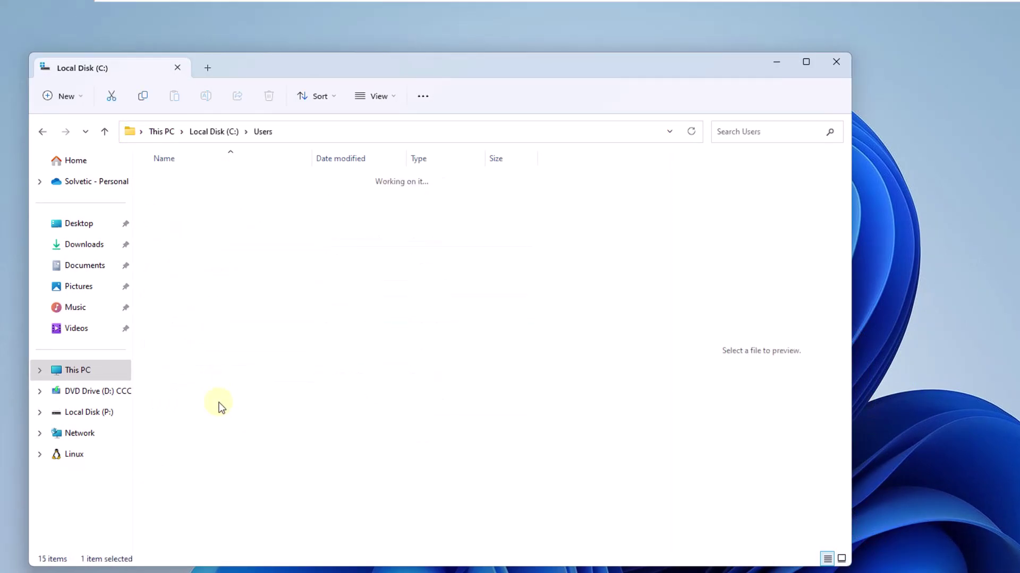
{"action": "left_click", "coordinate": [238, 282]}
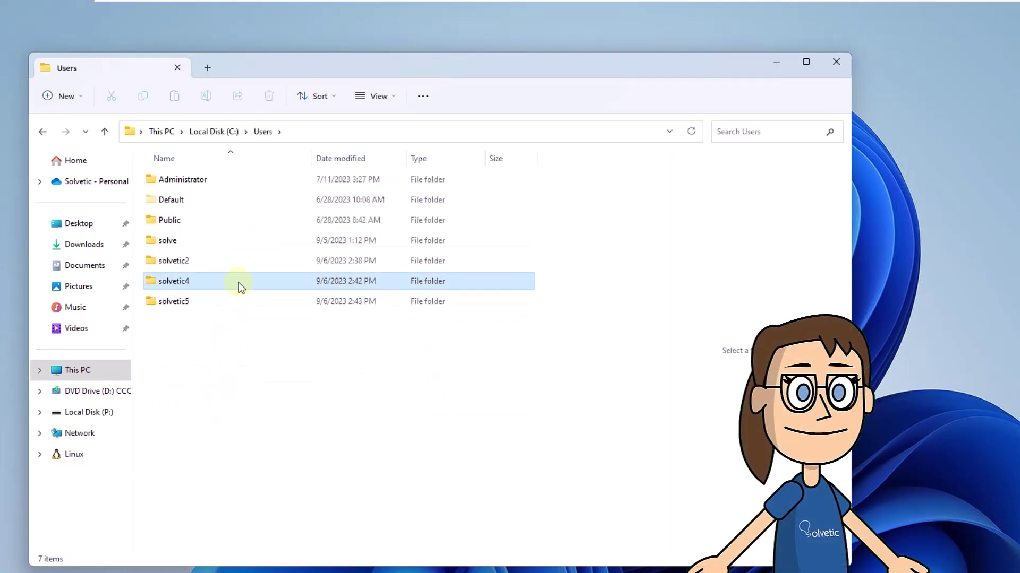
{"action": "right_click", "coordinate": [237, 283]}
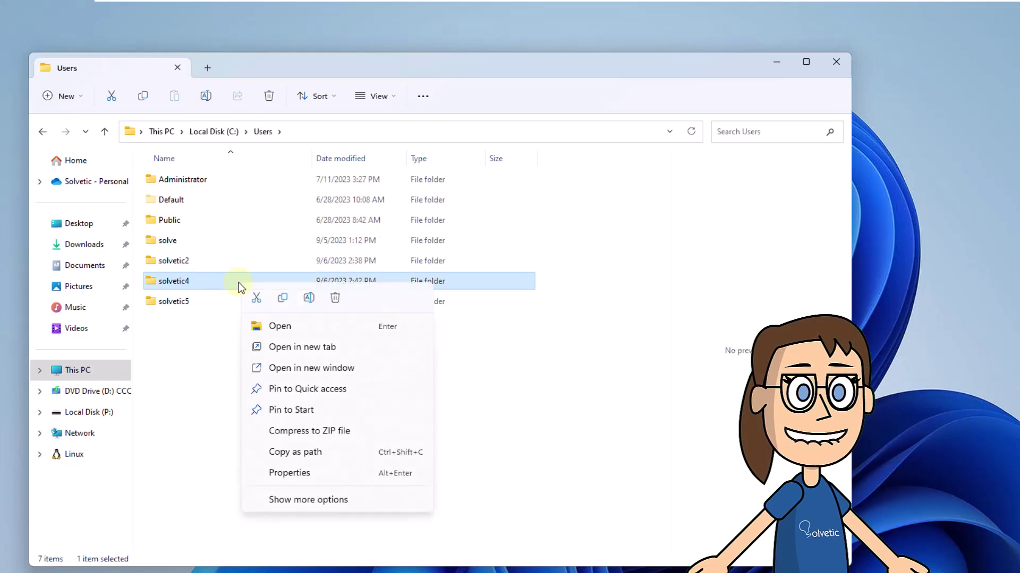
{"action": "left_click", "coordinate": [334, 300]}
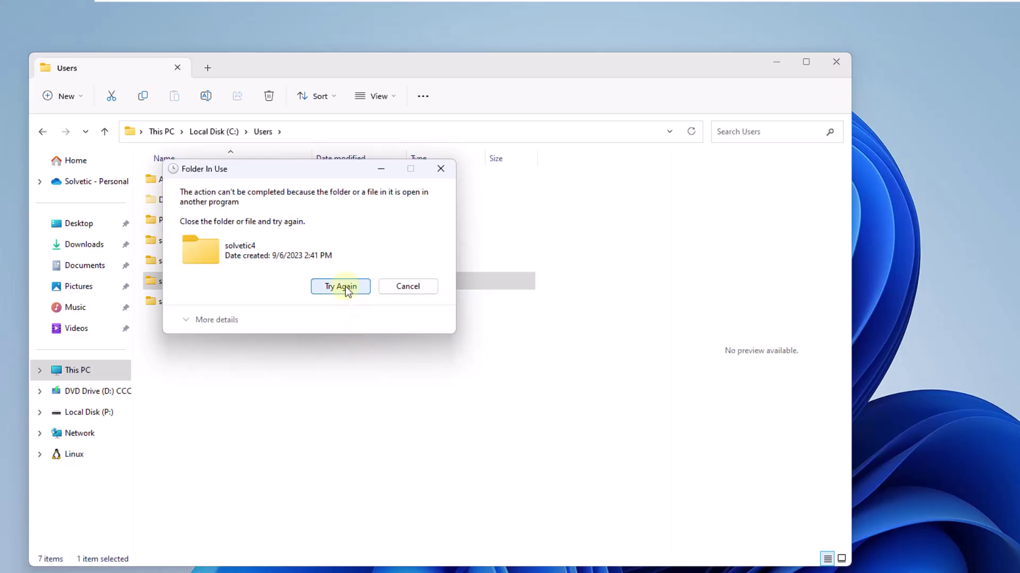
{"action": "left_click", "coordinate": [345, 285]}
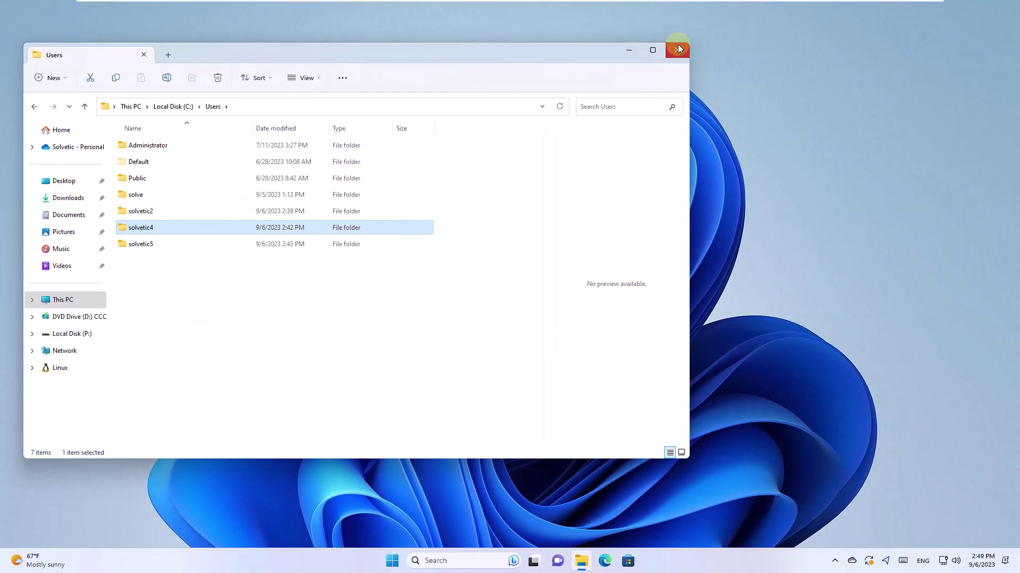
Close File Explorer and start a taskbar search for PowerShell.
{"action": "left_click", "coordinate": [677, 49]}
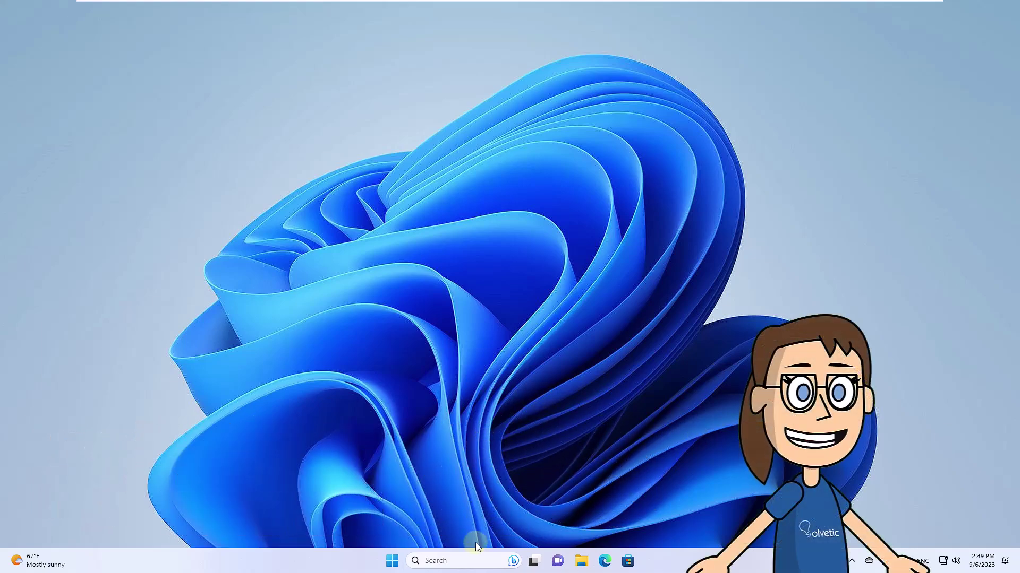
{"action": "left_click", "coordinate": [466, 560]}
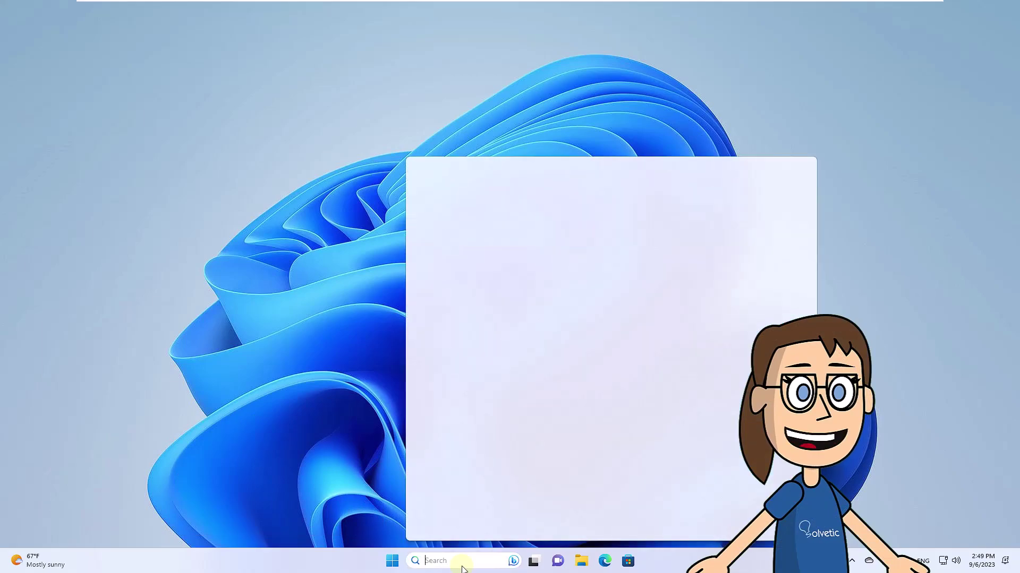
{"action": "type", "text": "powershe"}
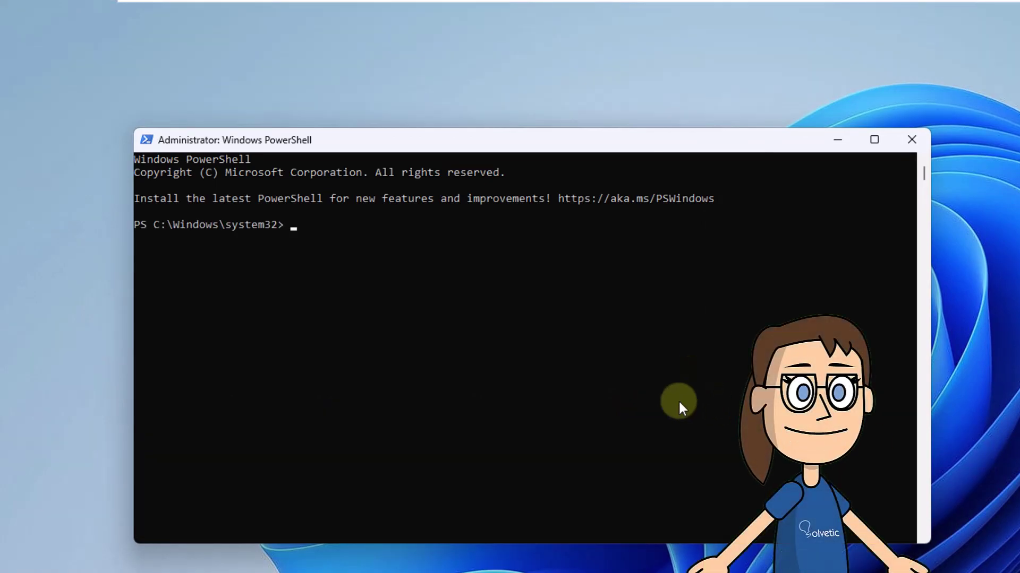
{"action": "type", "text": "Get-L"}
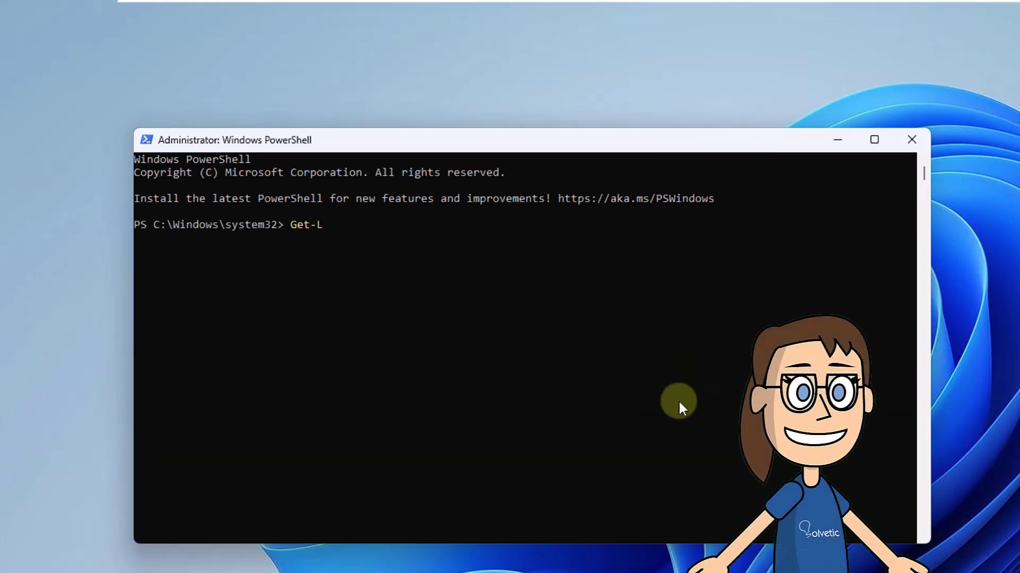
{"action": "type", "text": "ocalUser"}
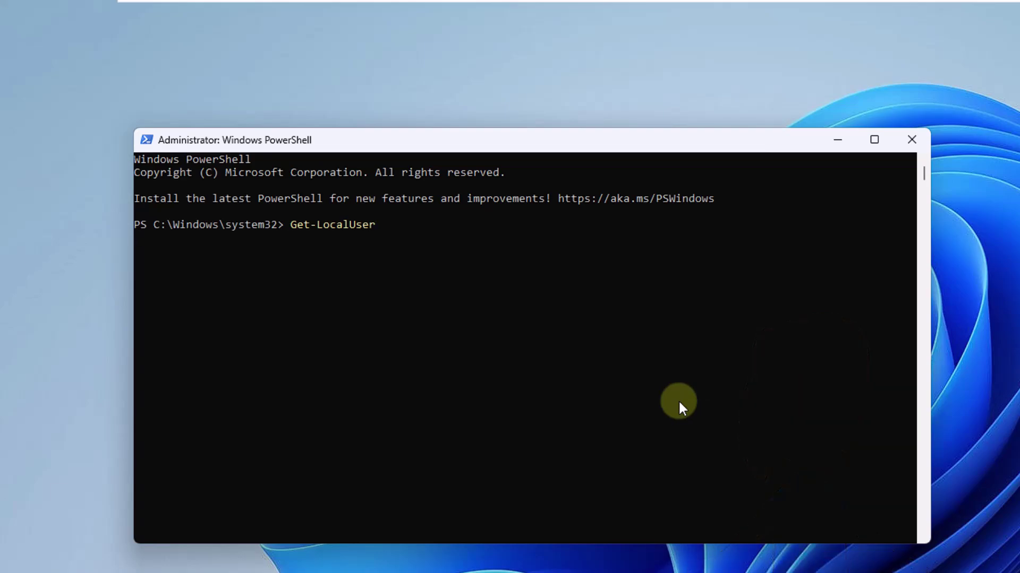
Run Get-LocalUser to list all local accounts on the computer.
{"action": "key", "text": "Return"}
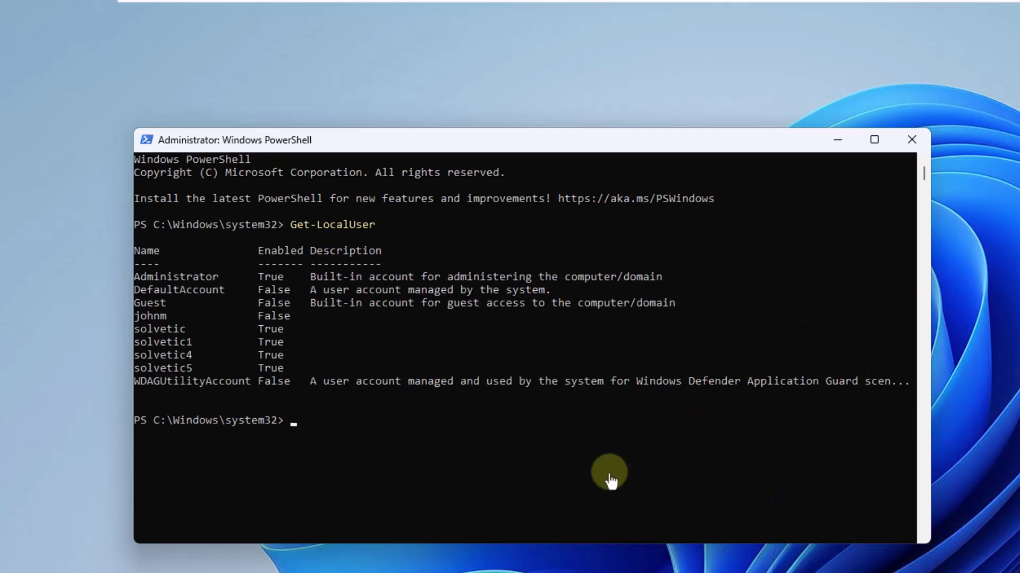
{"action": "left_click", "coordinate": [412, 429]}
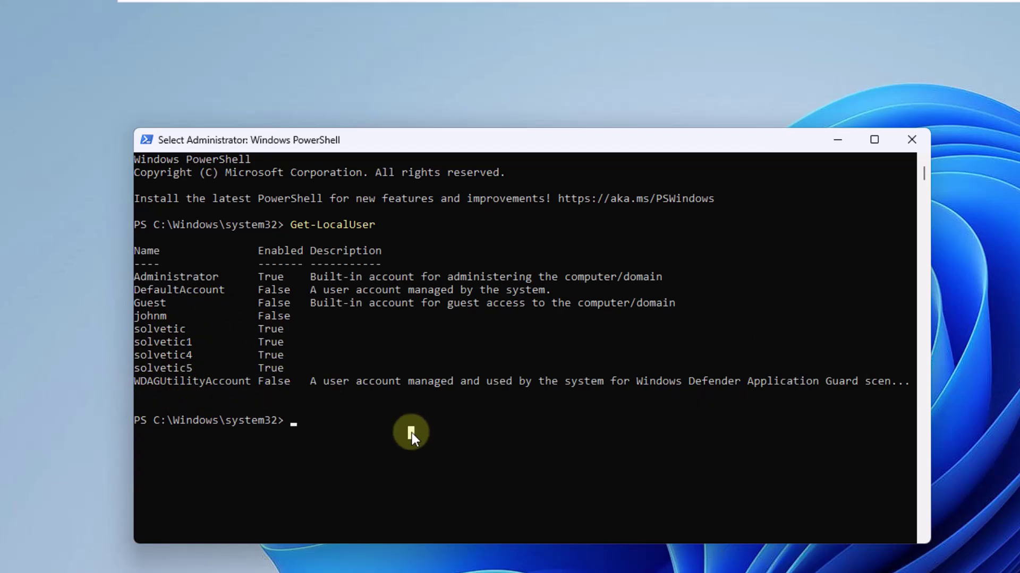
{"action": "type", "text": "clear"}
Run Remove-LocalUser -Name solvetic5 to delete the account, then clear the console.
{"action": "key", "text": "Return"}
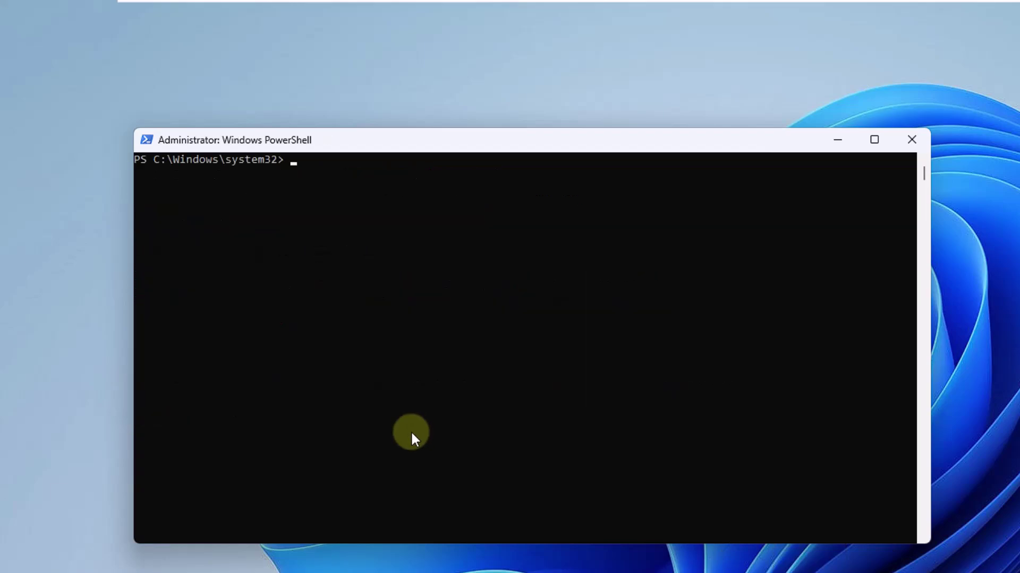
{"action": "type", "text": "Remove"}
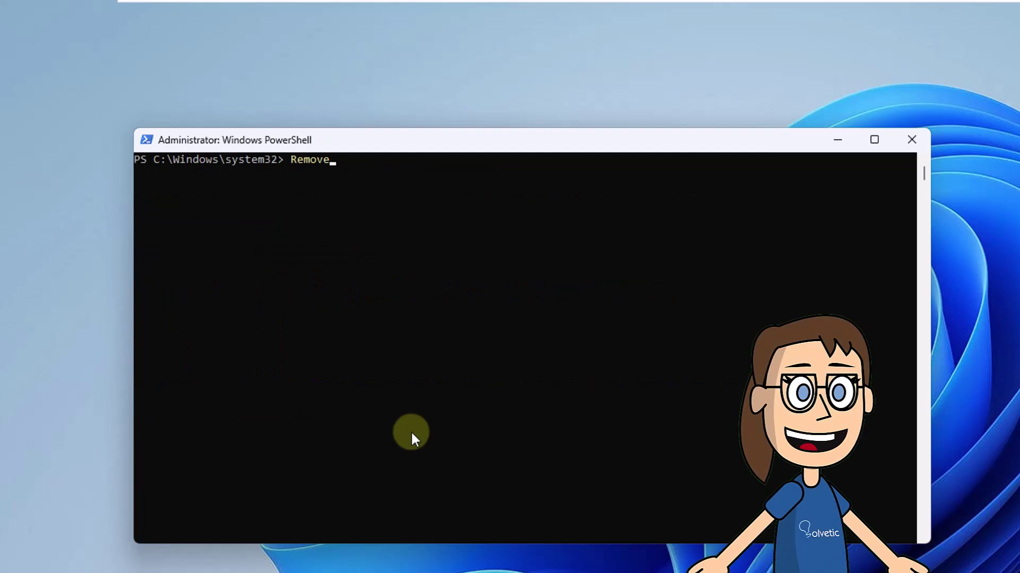
{"action": "type", "text": "-LocalUS"}
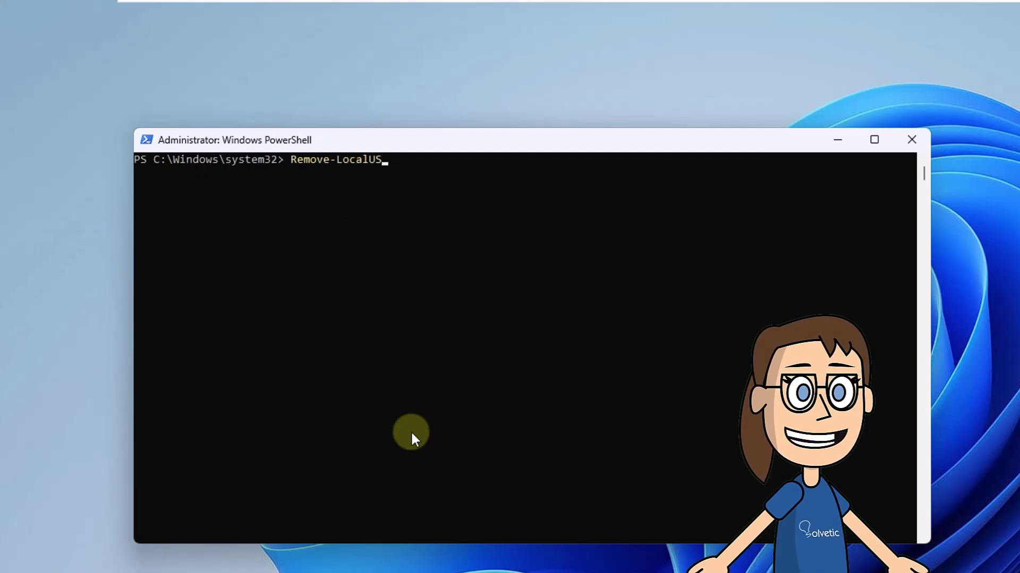
{"action": "type", "text": "er"}
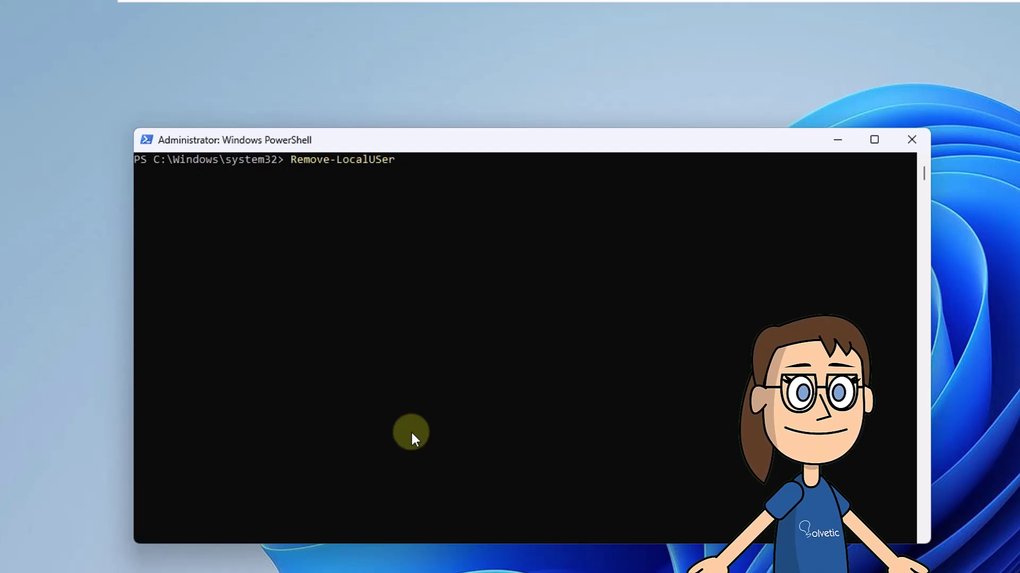
{"action": "type", "text": " -Name s"}
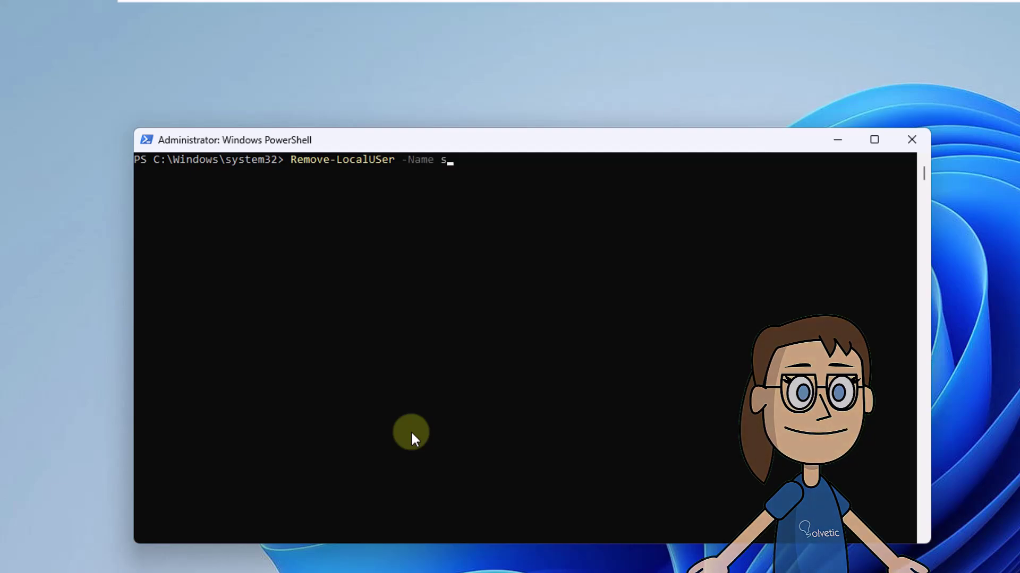
{"action": "type", "text": "olvetic5"}
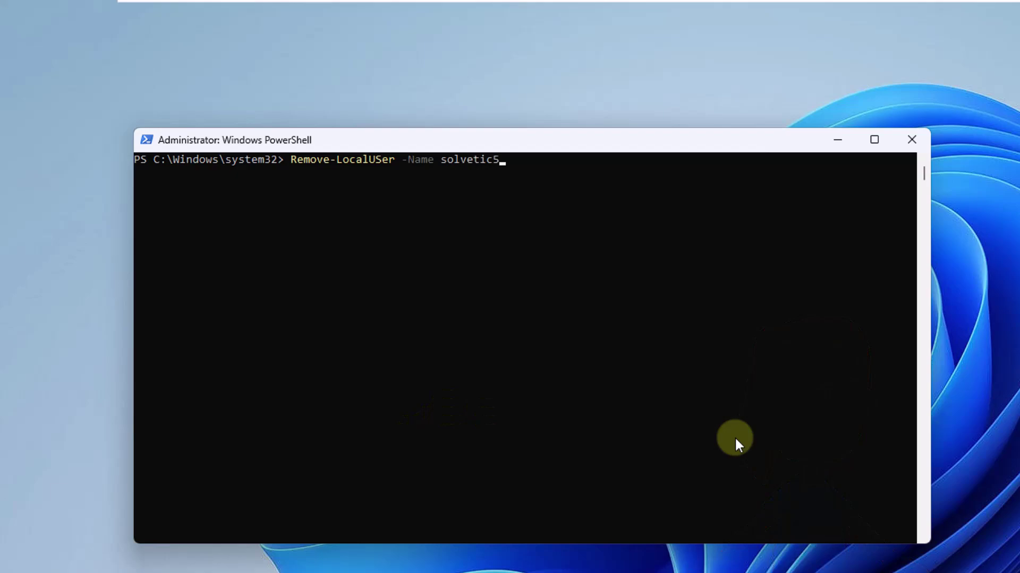
{"action": "key", "text": "Return"}
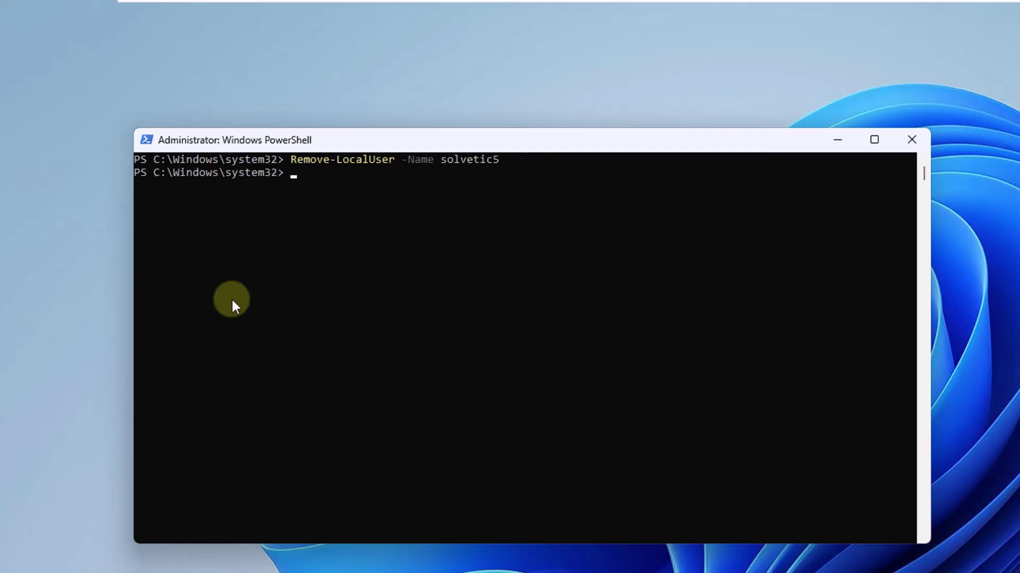
{"action": "left_click", "coordinate": [468, 318]}
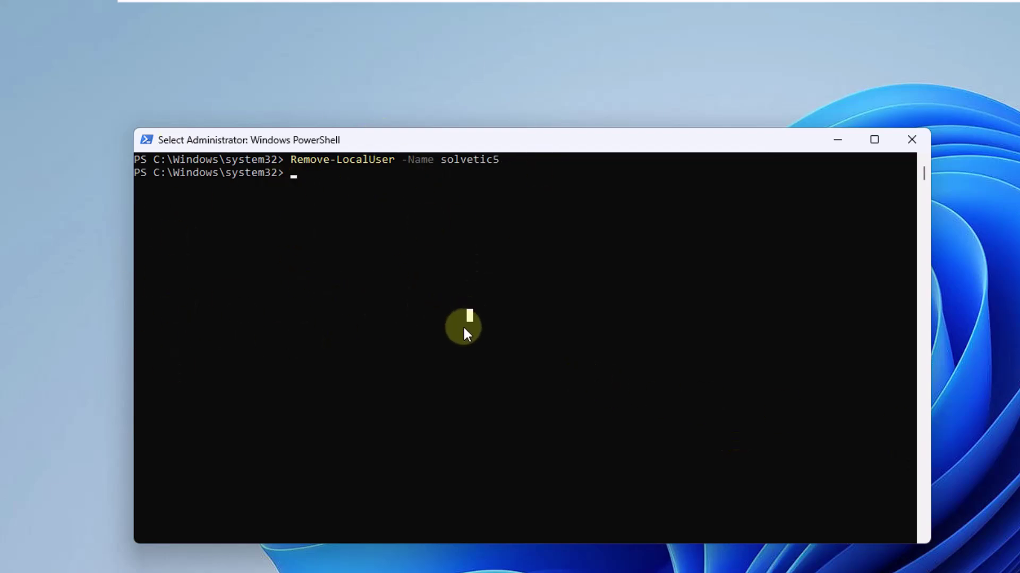
{"action": "type", "text": "cls"}
{"action": "key", "text": "Return"}
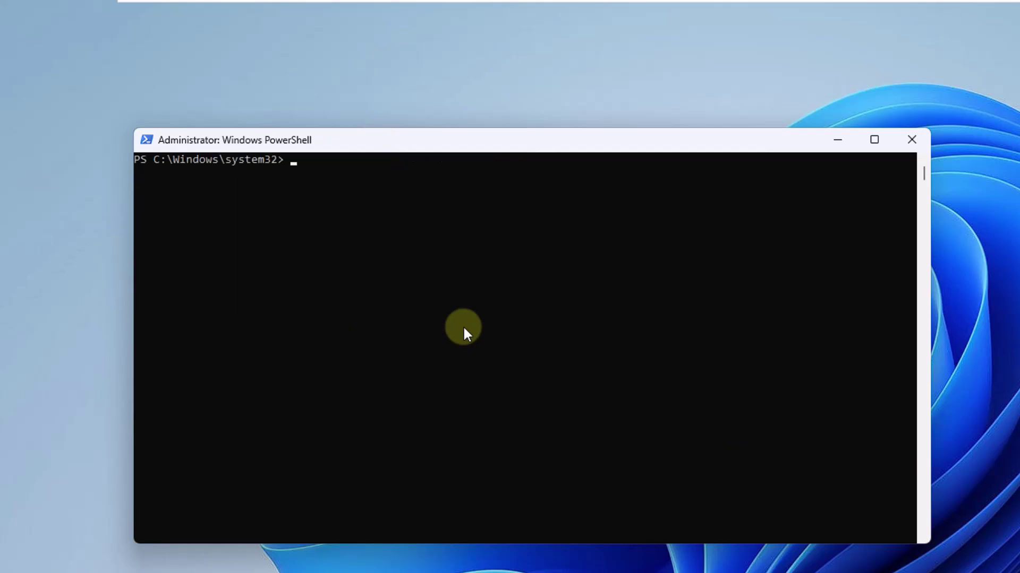
{"action": "type", "text": "t"}
{"action": "key", "text": "Return"}
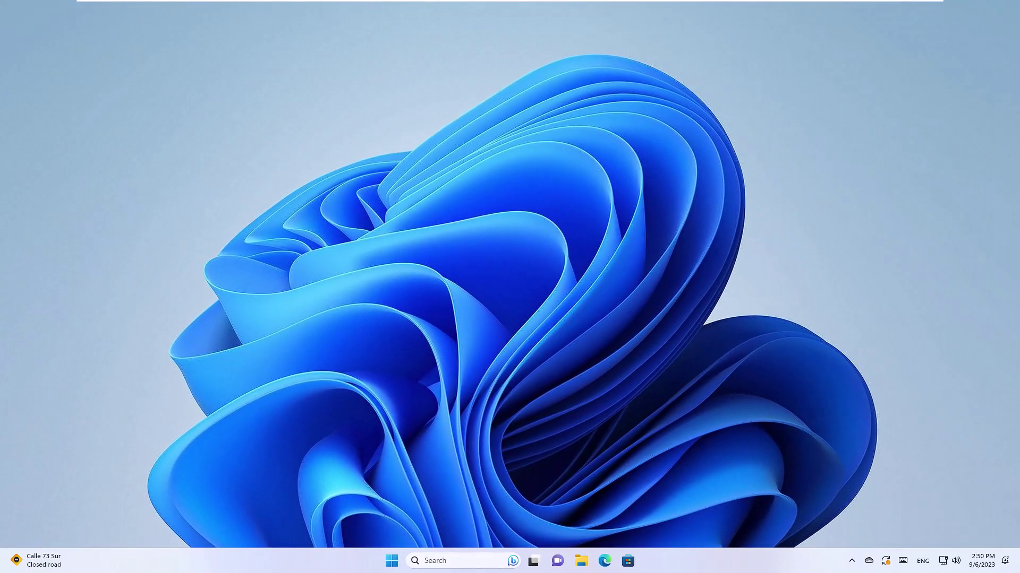